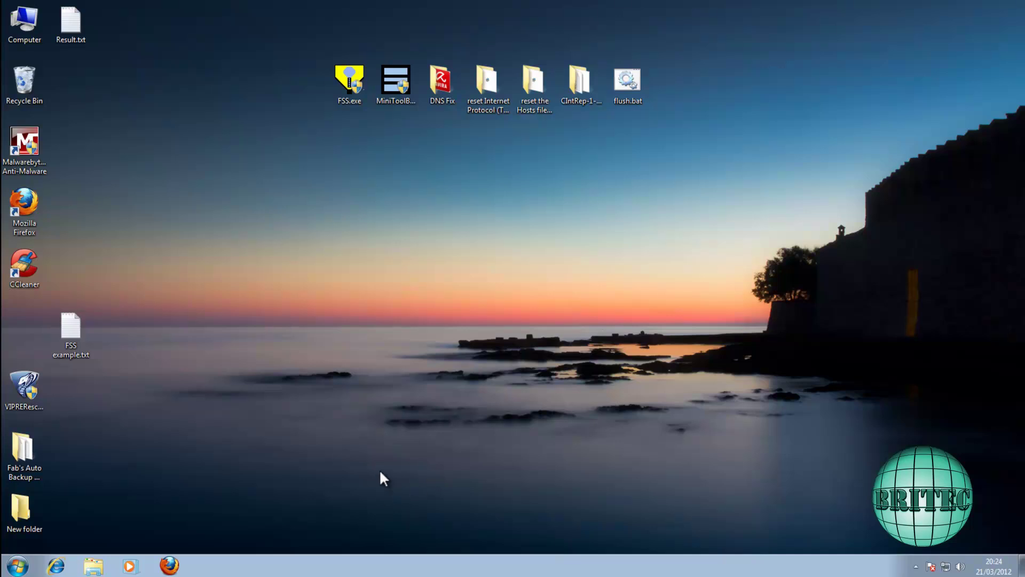
# Move FSS.exe to the middle of the desktop, launch it with permission granted, and reposition the Farbar Service Scanner window below its icon
pyautogui.moveTo(354, 78); pyautogui.dragTo(492, 212)
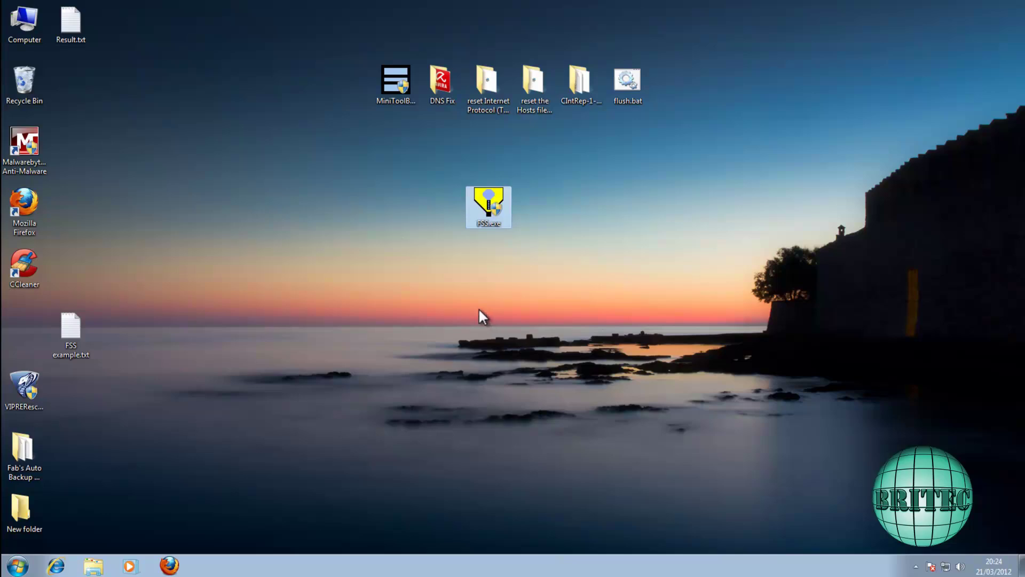
pyautogui.doubleClick(482, 204)
pyautogui.click(556, 305)
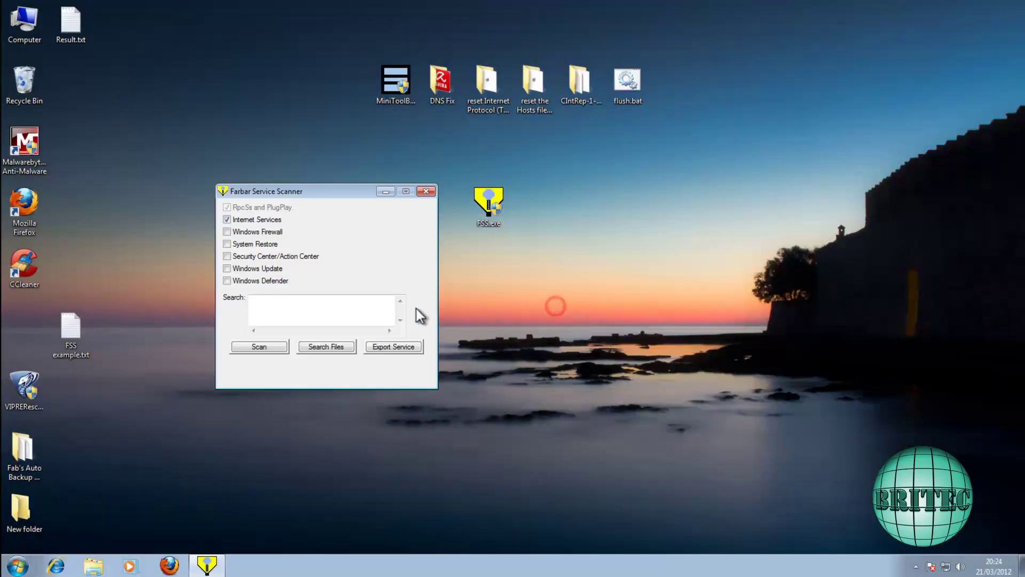
pyautogui.moveTo(297, 202); pyautogui.dragTo(481, 251)
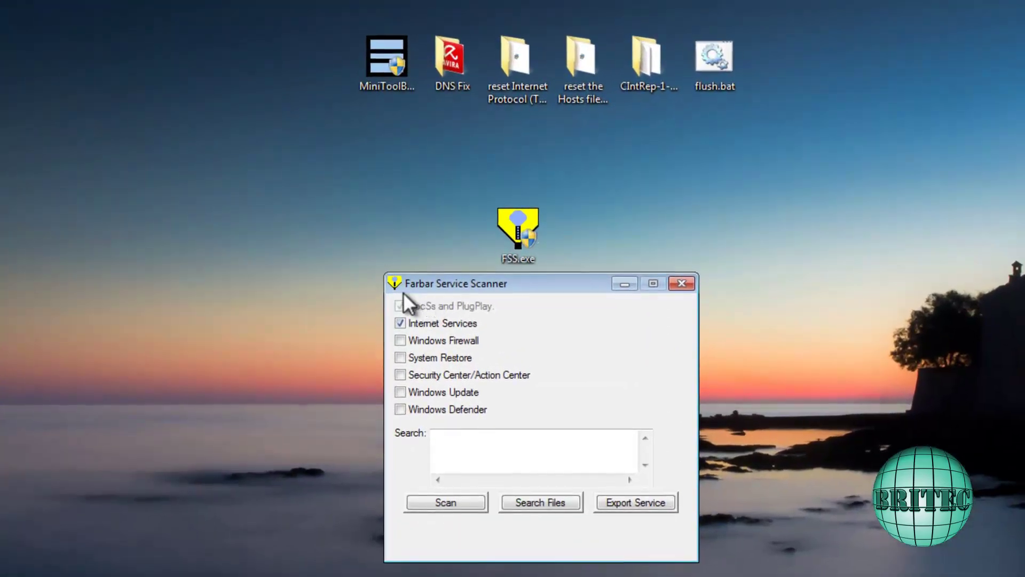
# Add Windows Firewall, System Restore, Security Center/Action Center and Windows Update to the checks and run the scan
pyautogui.click(401, 341)
pyautogui.click(400, 357)
pyautogui.click(400, 375)
pyautogui.click(400, 392)
pyautogui.click(475, 504)
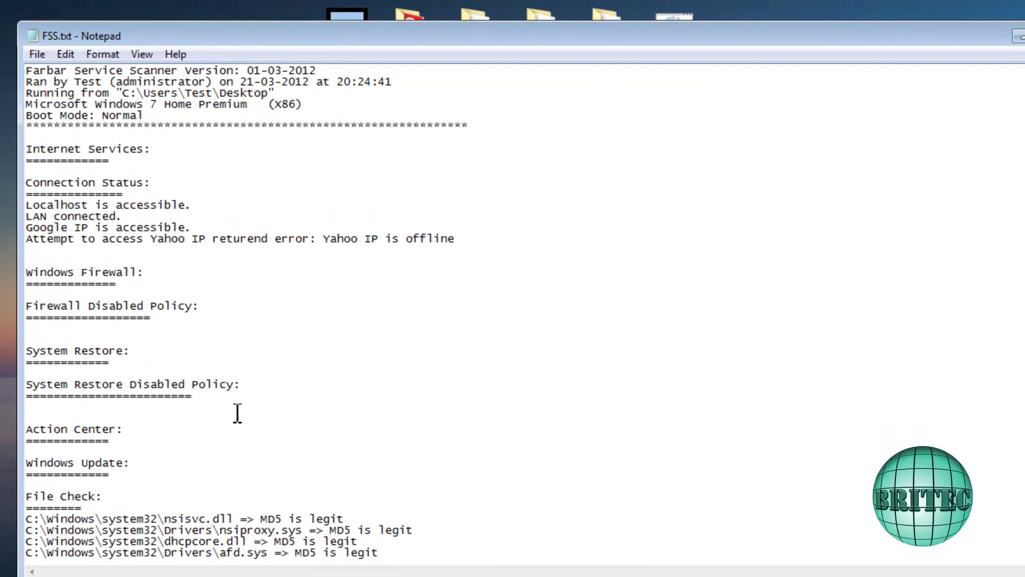
# Review the FSS.txt scan log down through its file checks, and close the log and the scanner
pyautogui.scroll(-3, 242, 413)
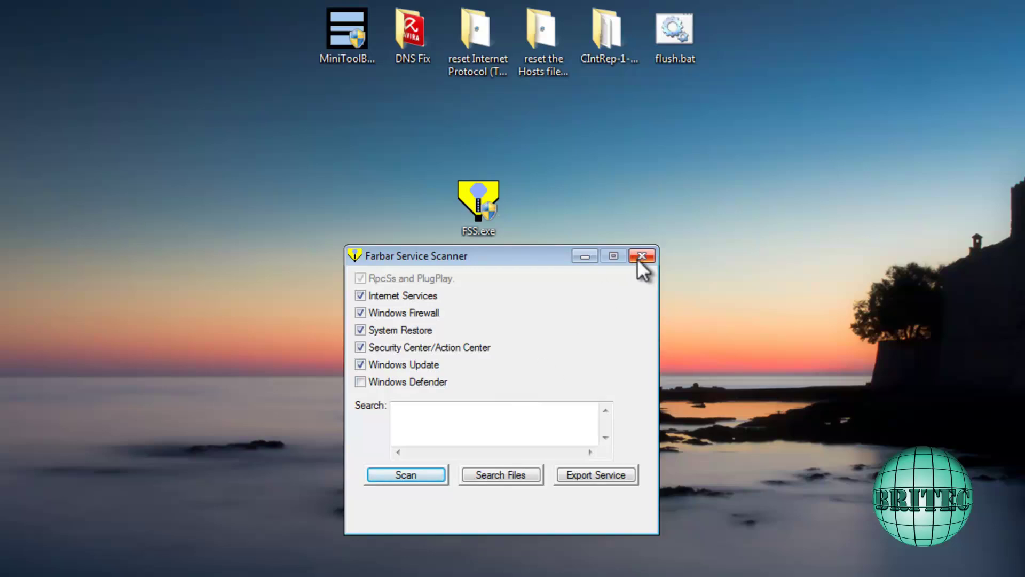
pyautogui.click(641, 255)
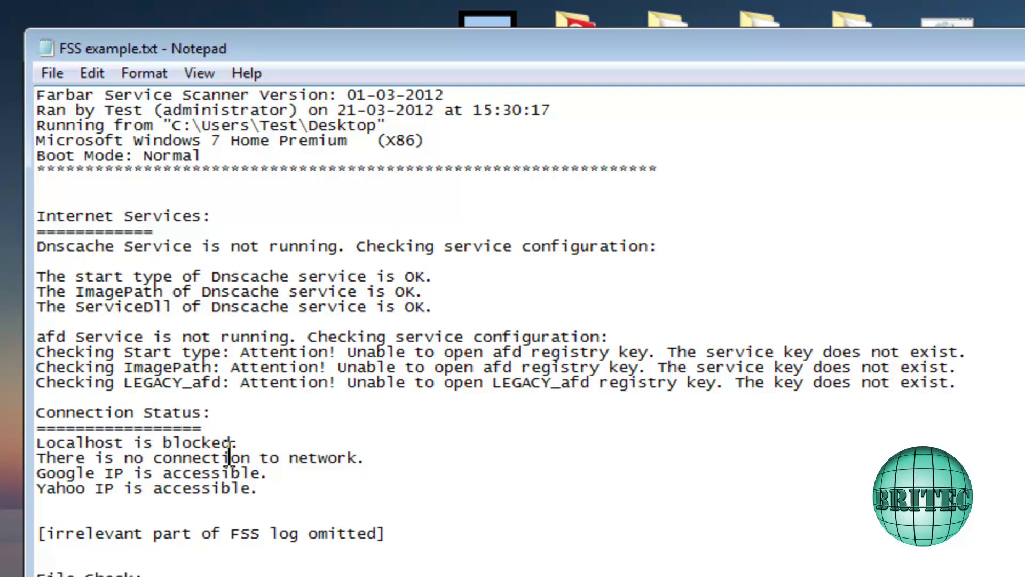
# Examine the connection status and file check entries in FSS example.txt, and move FSS.exe back to the desktop's row of tools
pyautogui.scroll(-2, 230, 454)
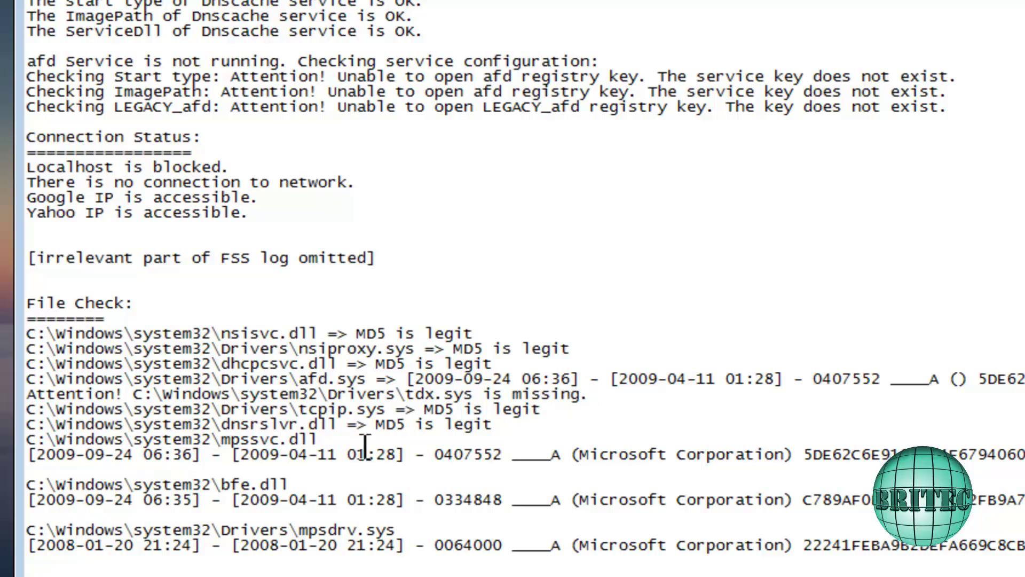
pyautogui.scroll(-2, 366, 446)
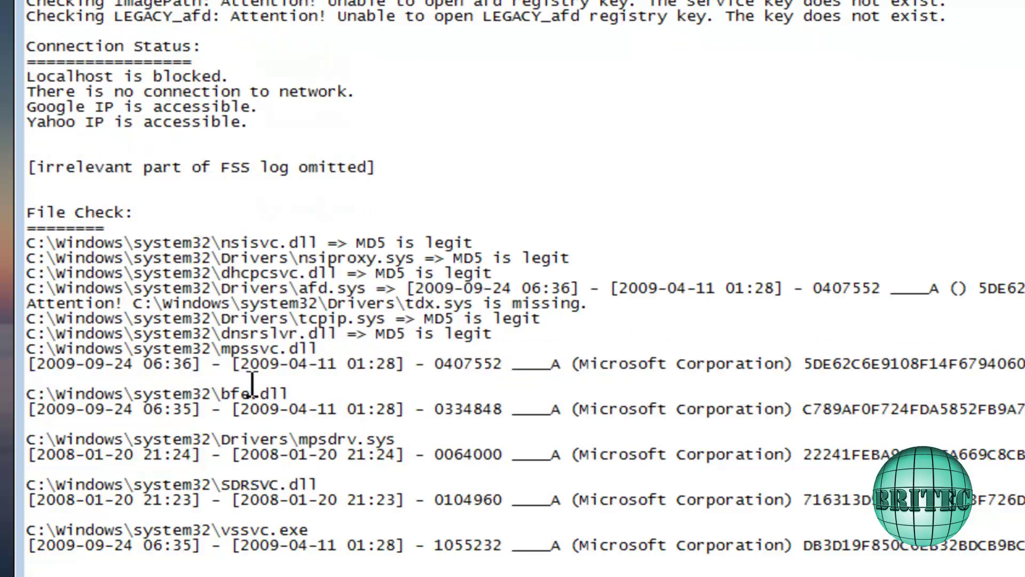
pyautogui.scroll(-1, 386, 440)
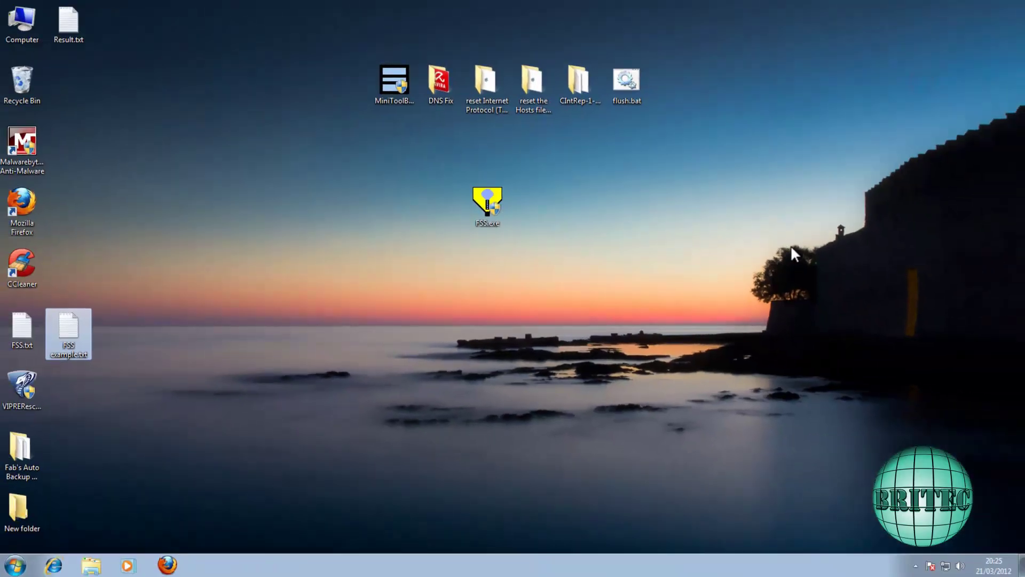
pyautogui.moveTo(471, 199); pyautogui.dragTo(302, 82)
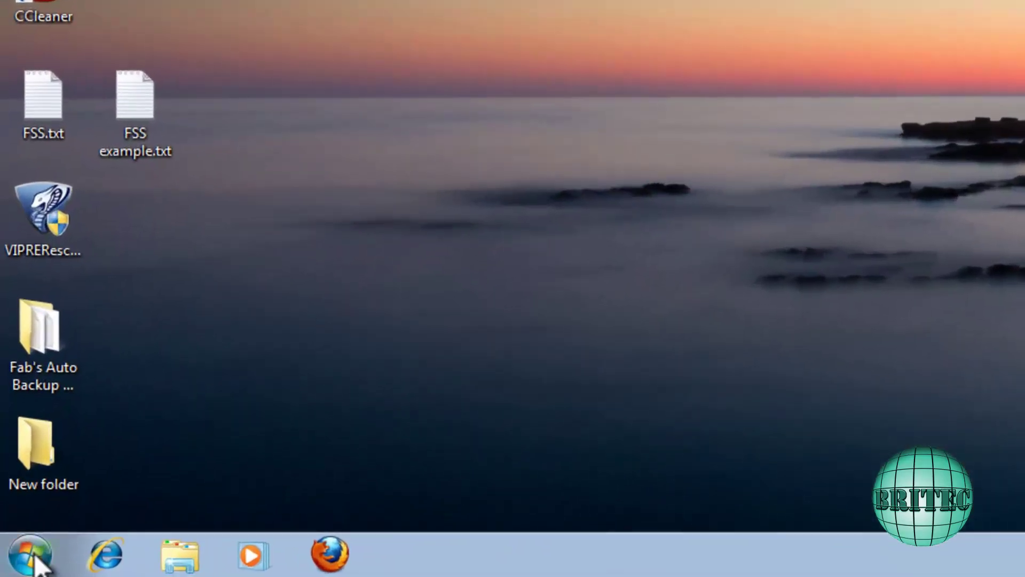
# Launch Registry Editor by searching for regedit, and allow it to make changes to the computer
pyautogui.click(35, 558)
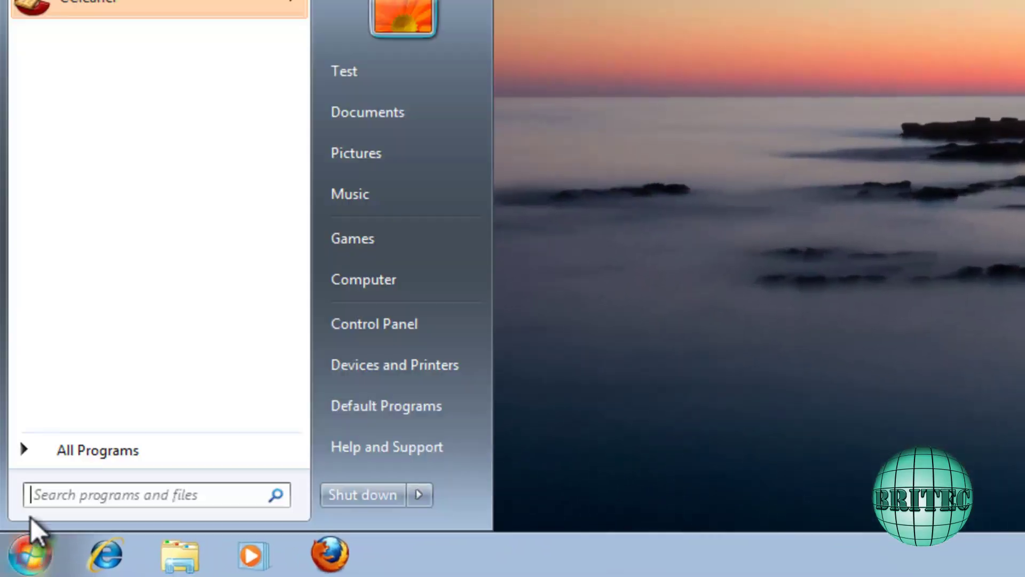
pyautogui.click(42, 493)
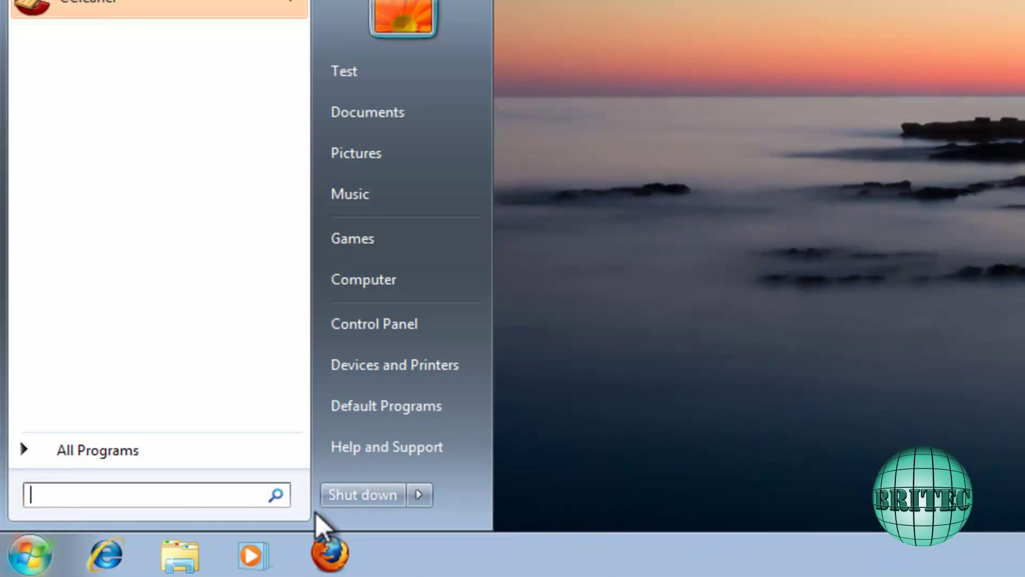
pyautogui.write('regedit')
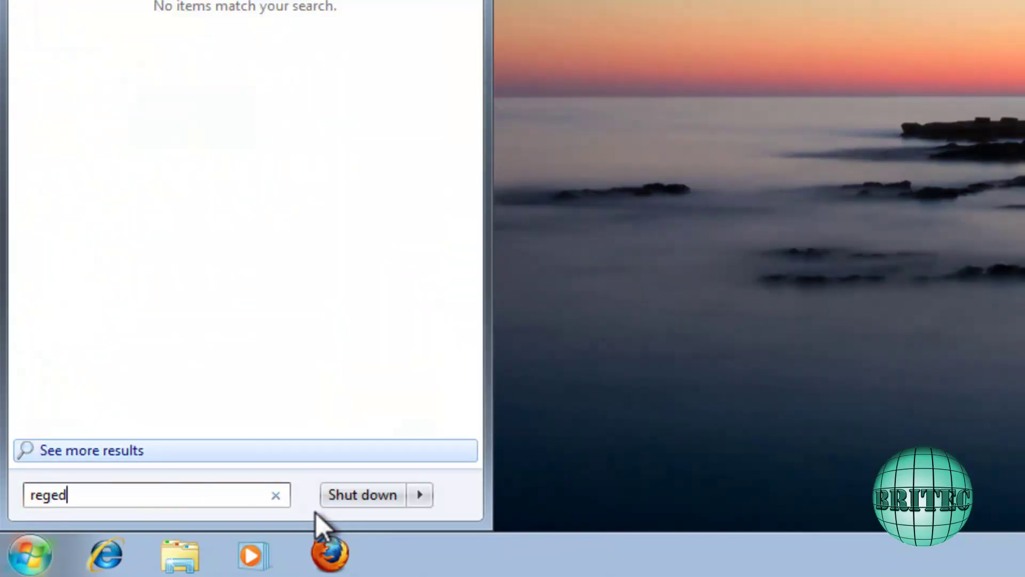
pyautogui.click(97, 33)
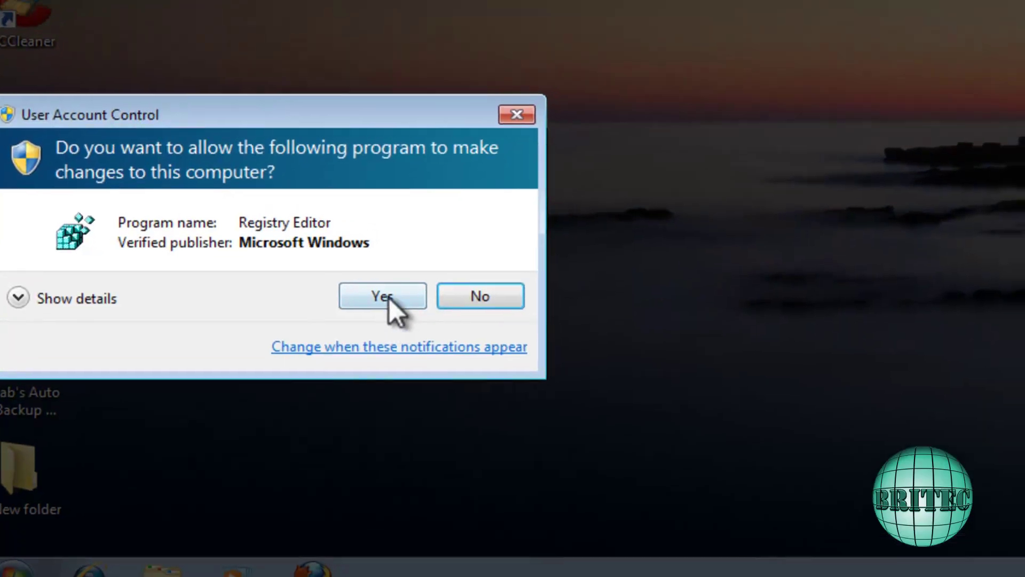
pyautogui.click(401, 269)
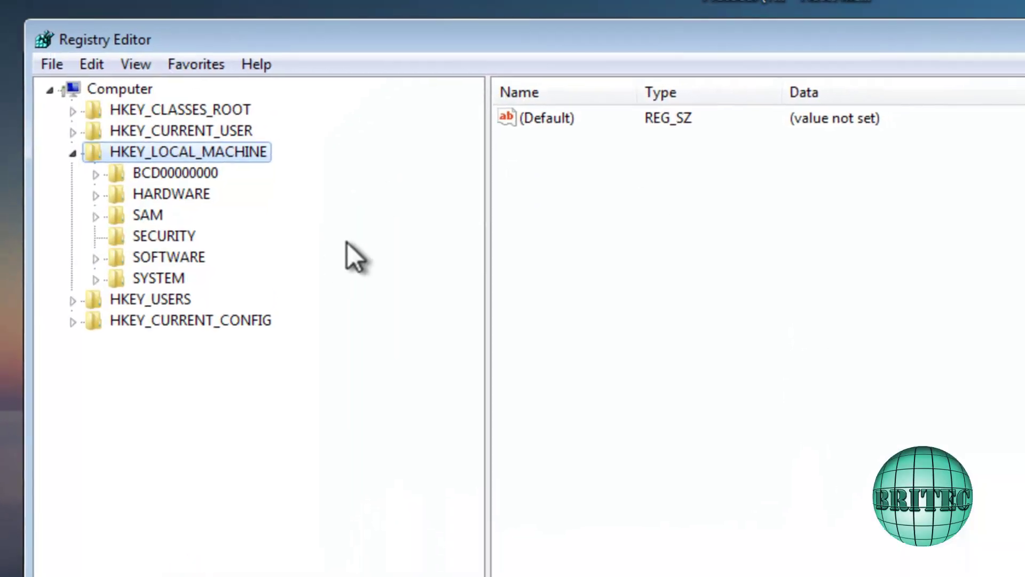
# Open the AFD key under HKEY_LOCAL_MACHINE\SYSTEM\CurrentControlSet\services
pyautogui.click(111, 97)
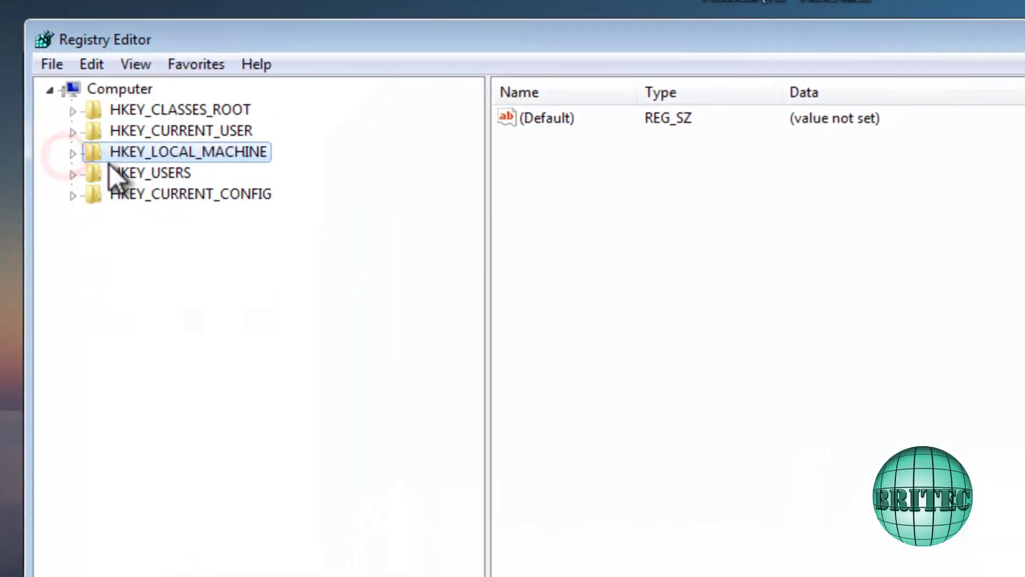
pyautogui.click(73, 153)
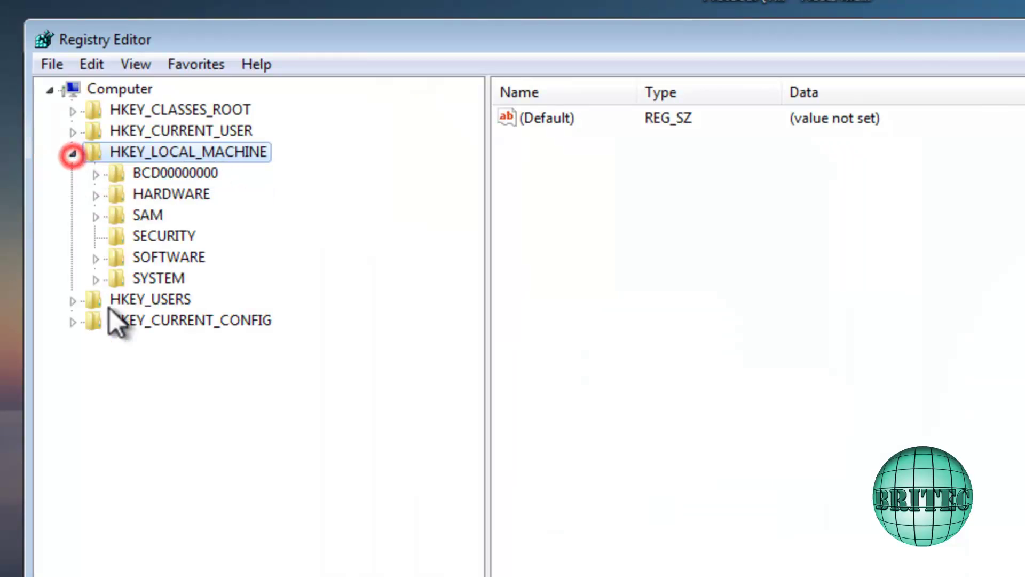
pyautogui.click(94, 278)
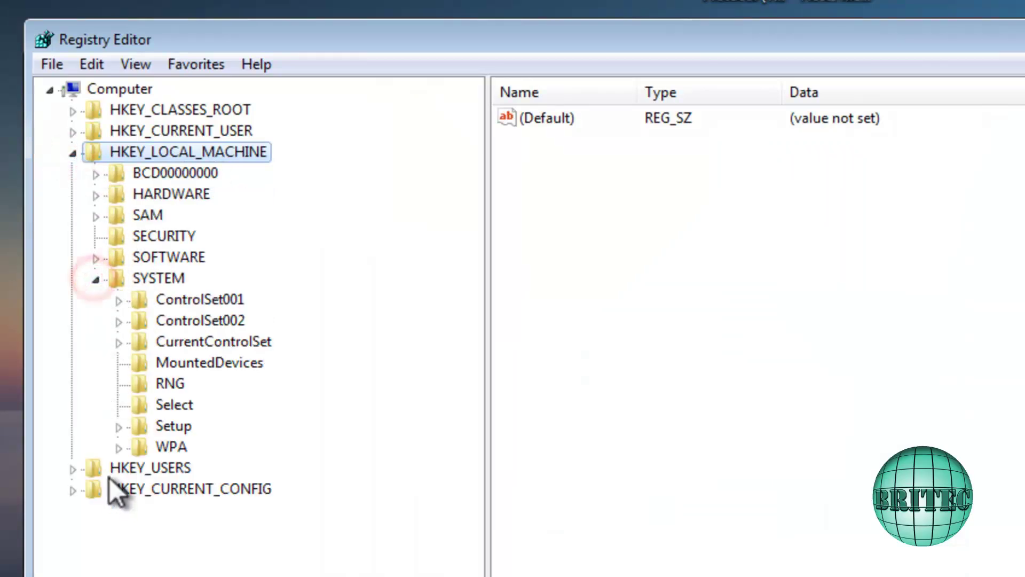
pyautogui.click(117, 342)
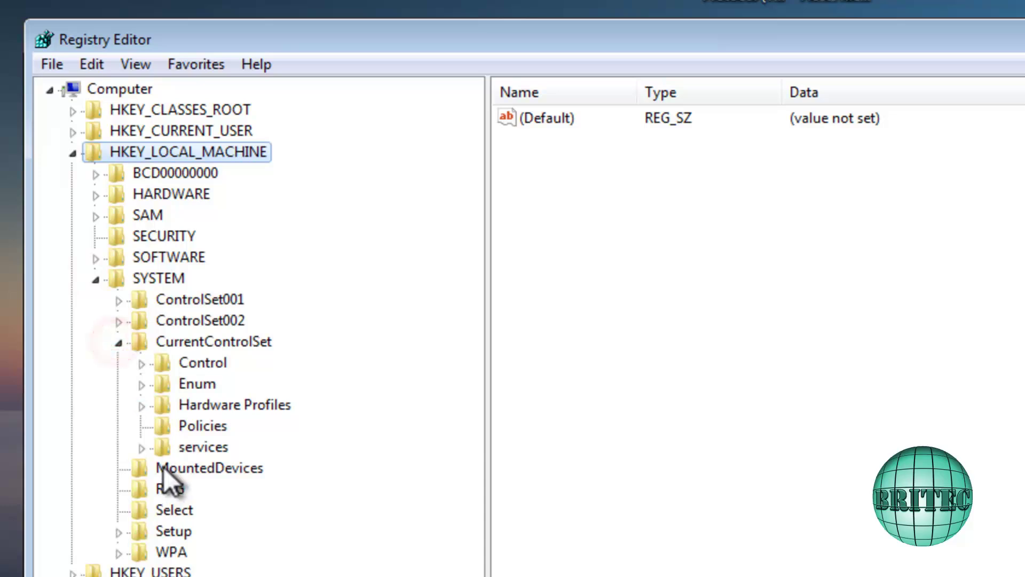
pyautogui.click(141, 447)
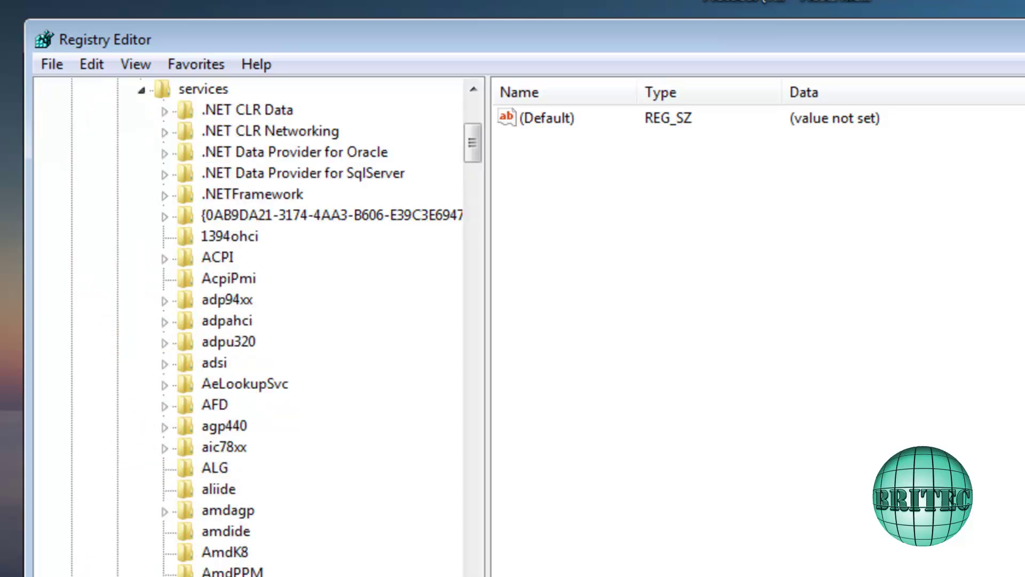
pyautogui.click(205, 406)
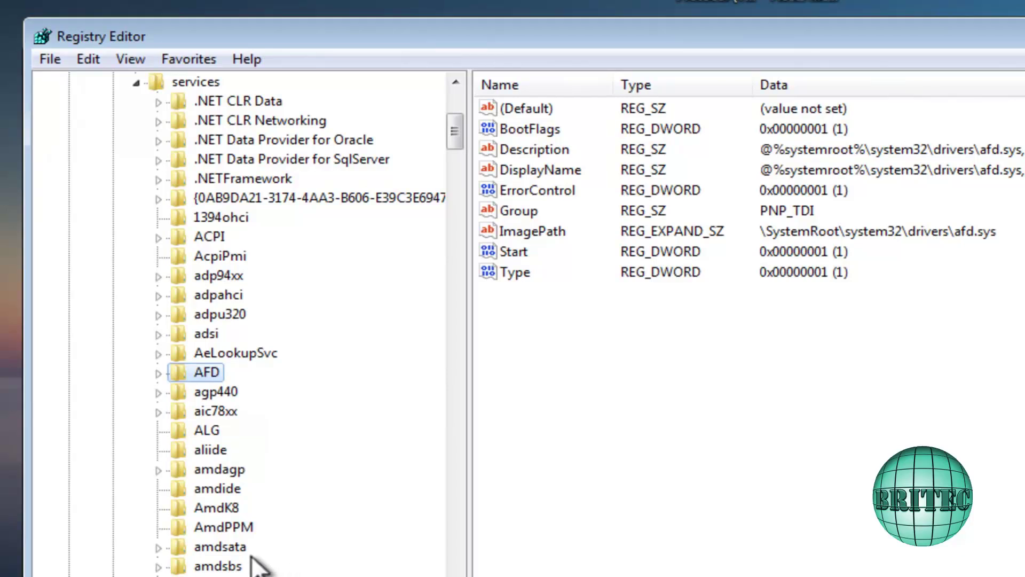
# Export the AFD key to the Desktop as a registration file named afd7
pyautogui.rightClick(195, 373)
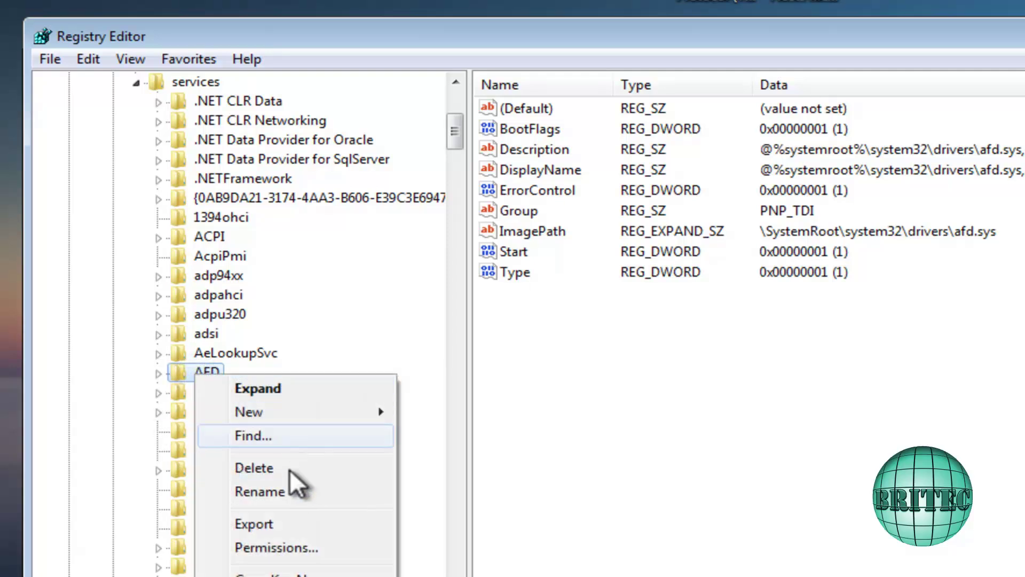
pyautogui.click(289, 521)
pyautogui.write('afd7')
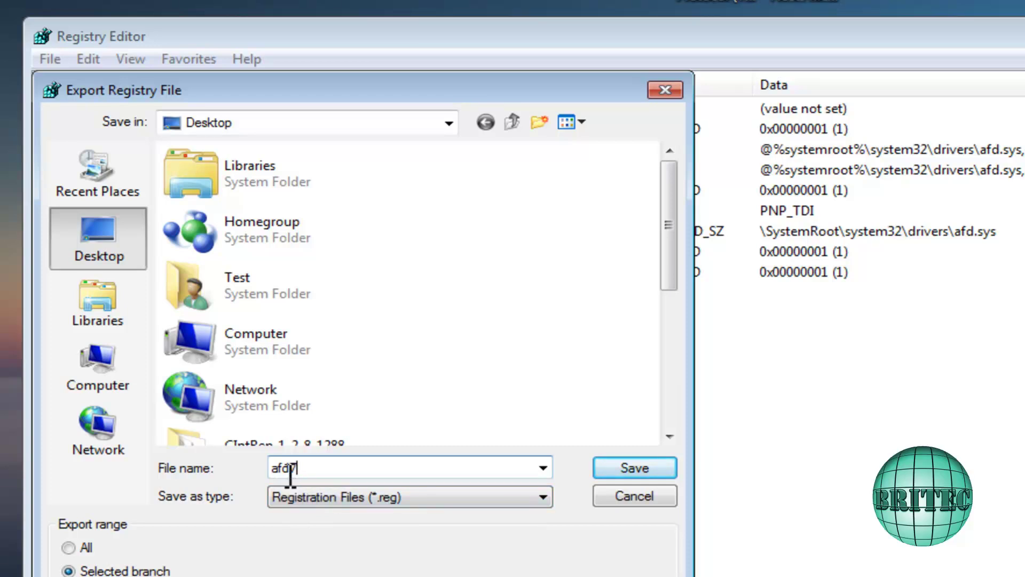
pyautogui.click(636, 468)
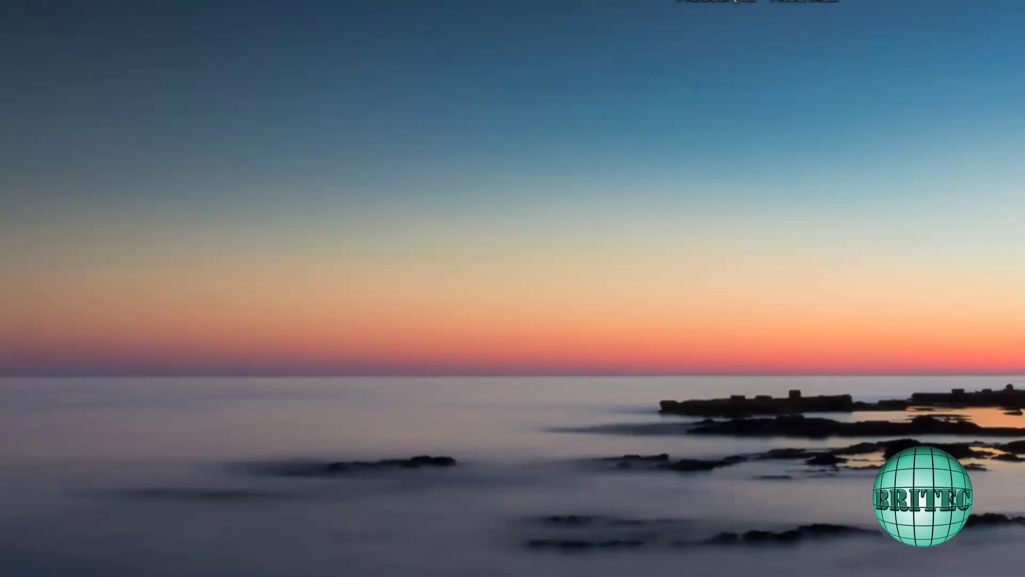
# Move the exported afd7.reg to the middle of the desktop and open it for editing to view its contents
pyautogui.moveTo(461, 267); pyautogui.dragTo(689, 254)
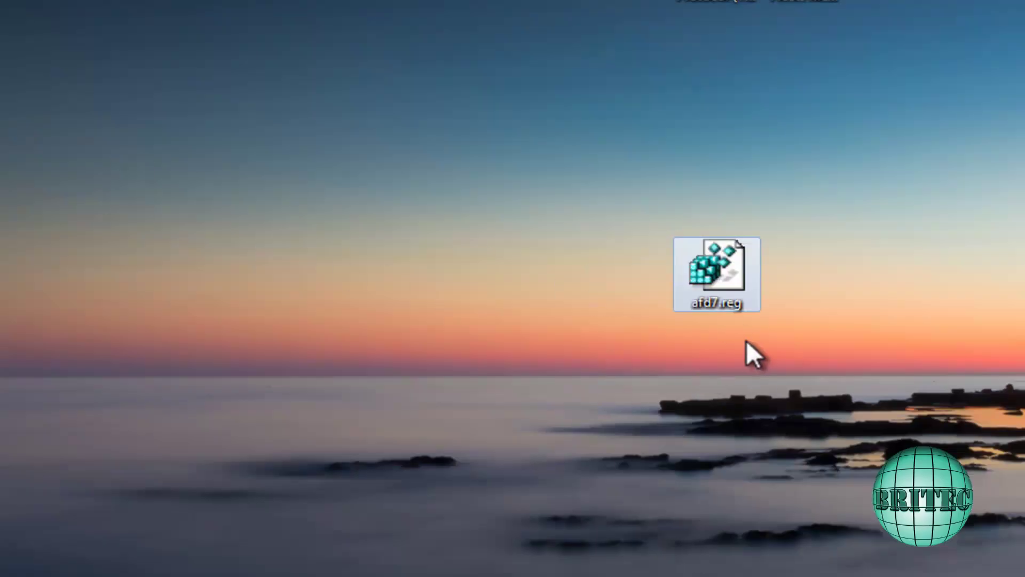
pyautogui.rightClick(723, 265)
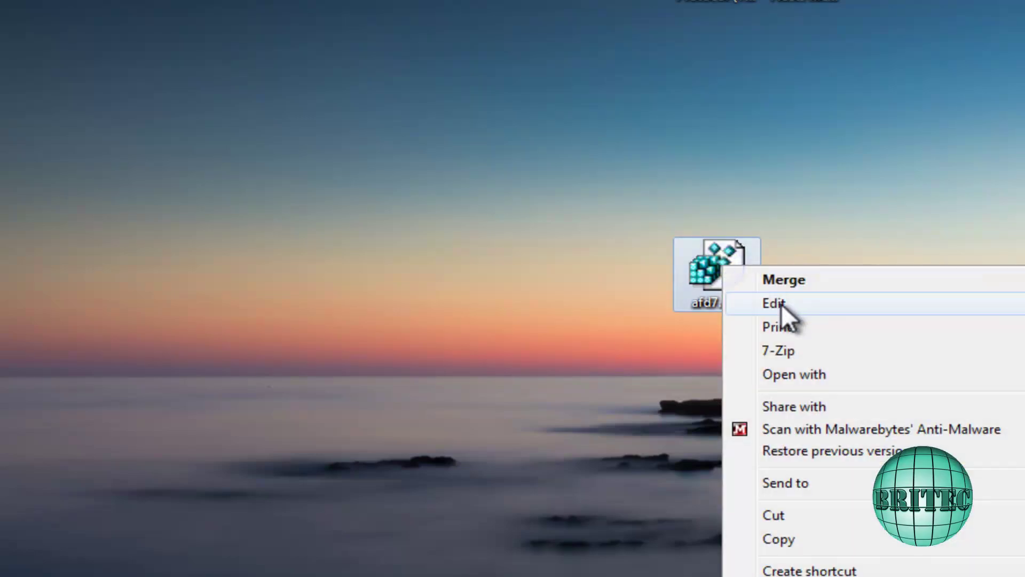
pyautogui.click(781, 304)
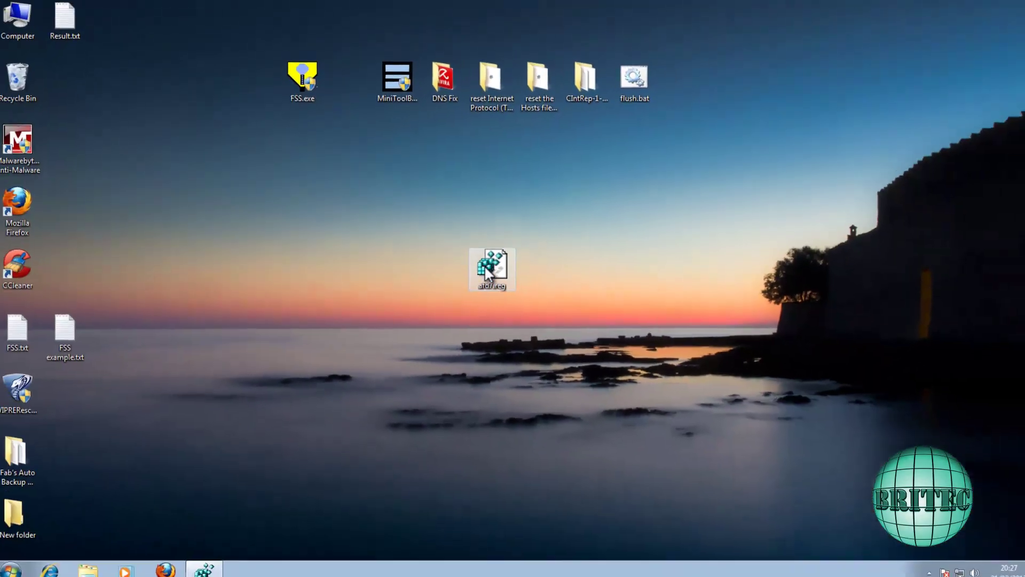
# Merge afd7.reg into the registry, allowing the change and accepting the confirmations
pyautogui.doubleClick(486, 263)
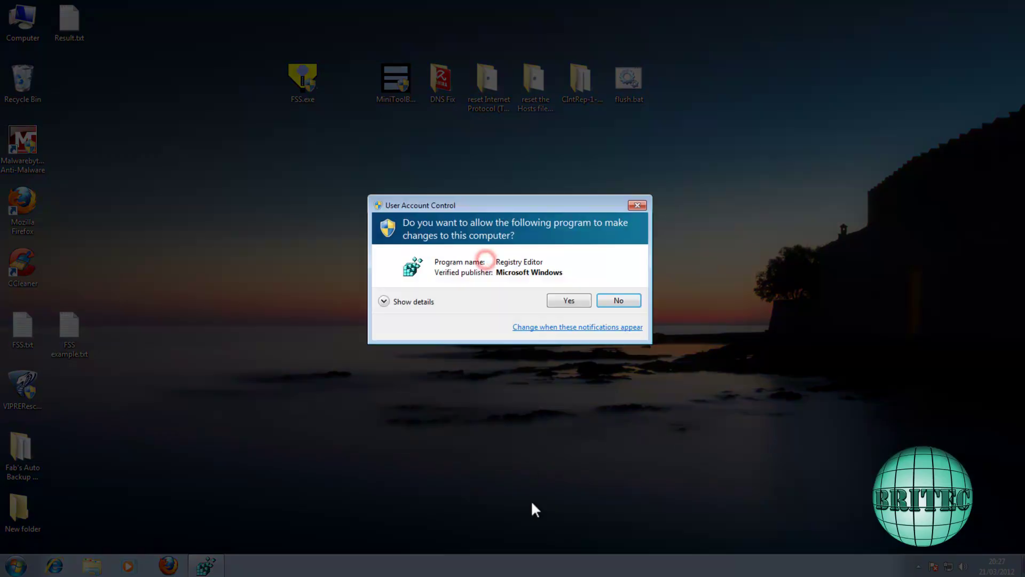
pyautogui.click(569, 300)
pyautogui.click(609, 295)
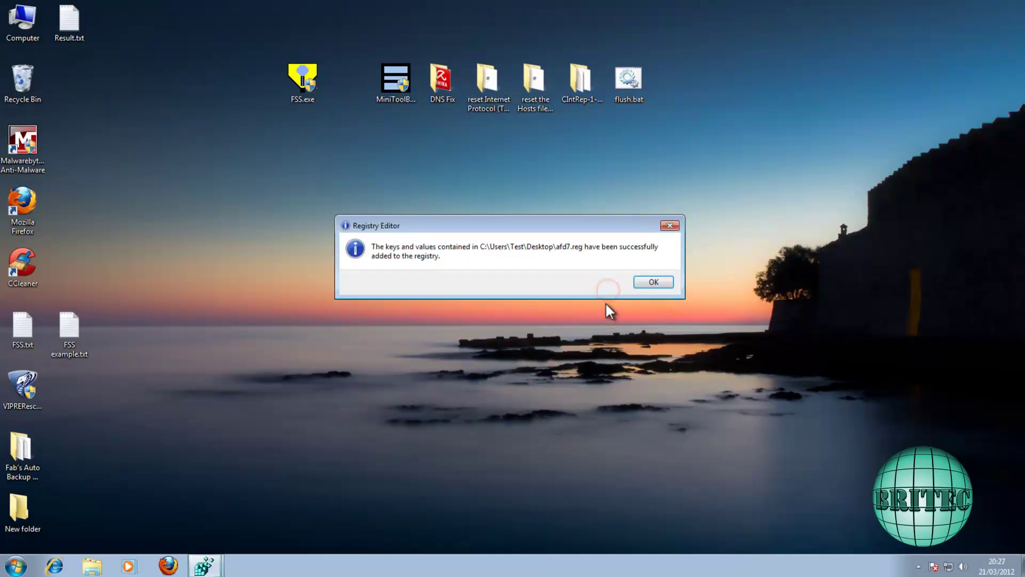
pyautogui.click(652, 282)
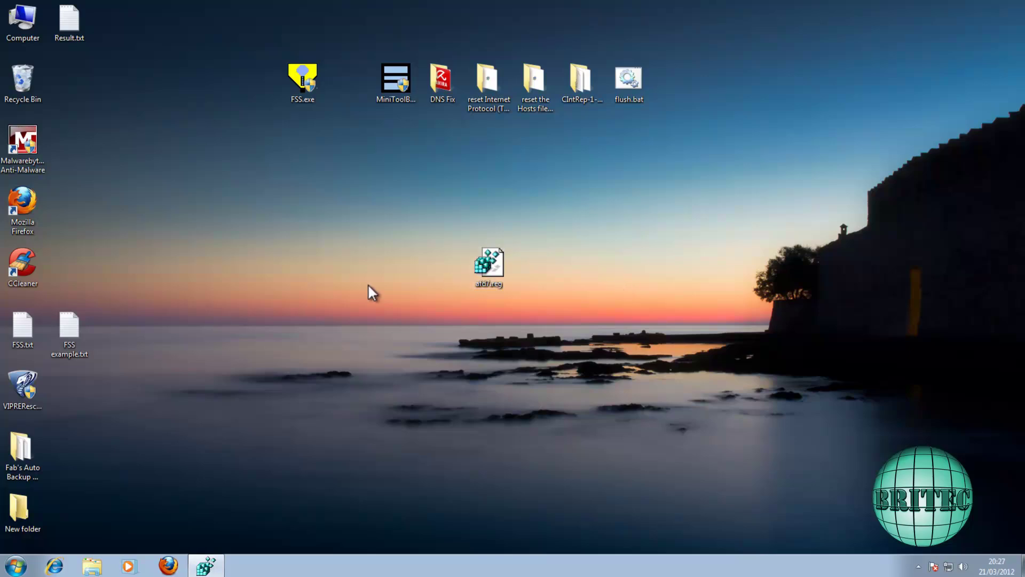
# Return to Registry Editor and examine the values of the Dhcp and tdx keys under services
pyautogui.click(206, 565)
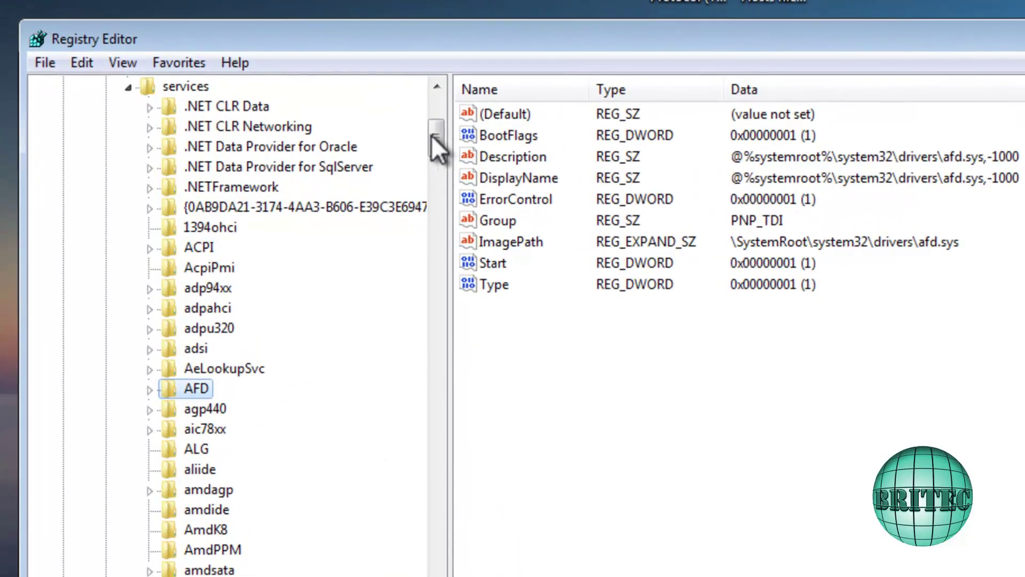
pyautogui.moveTo(440, 135); pyautogui.dragTo(447, 203)
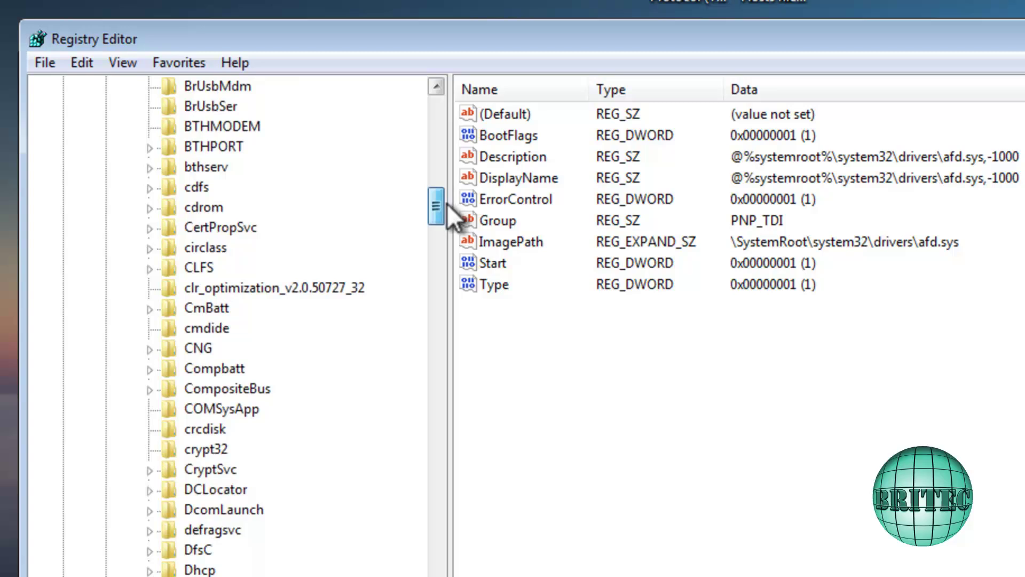
pyautogui.click(198, 569)
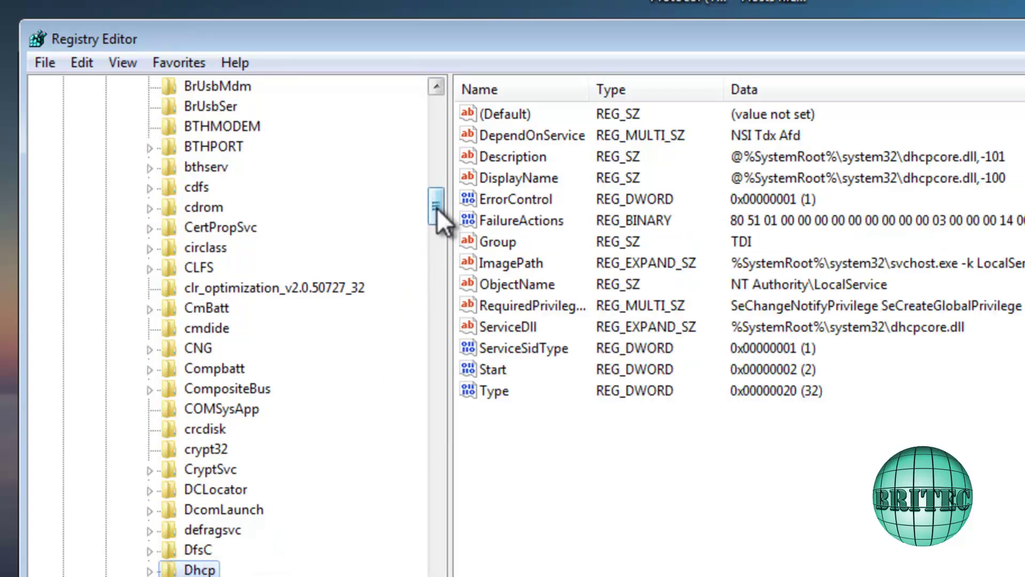
pyautogui.moveTo(438, 206); pyautogui.dragTo(431, 541)
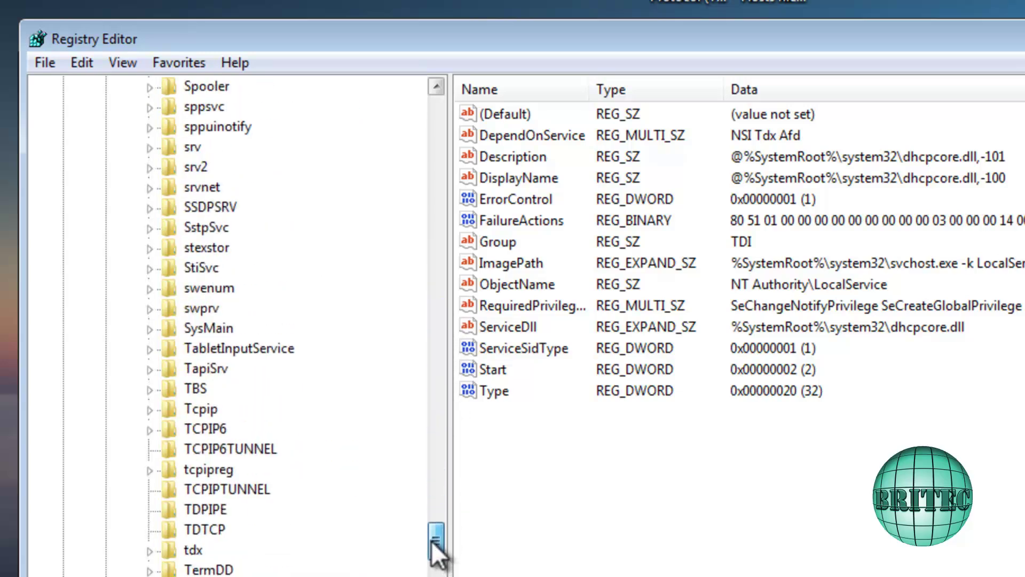
pyautogui.click(192, 550)
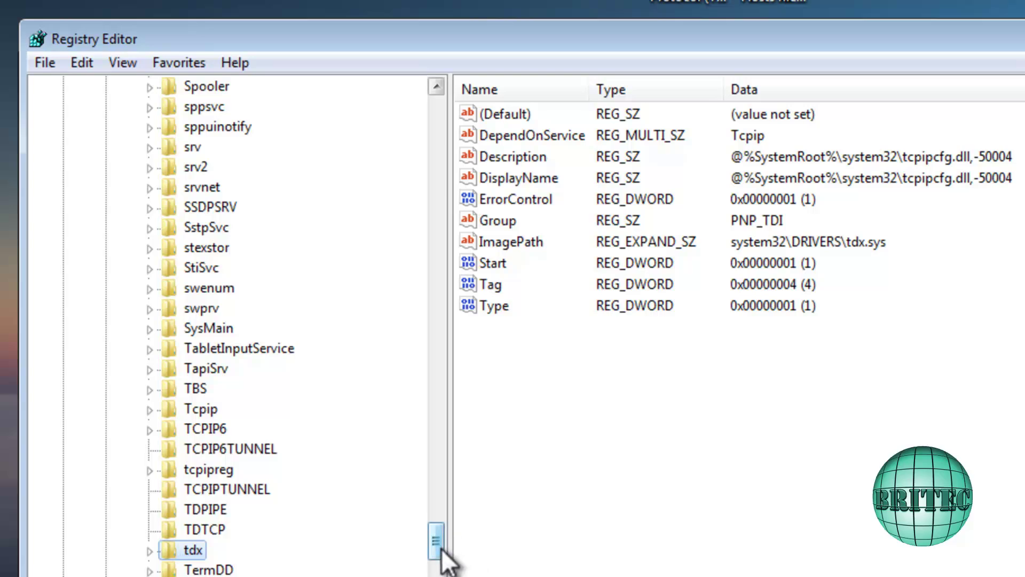
# Examine the registry values of the NetBT, NdisWan and NDIS keys under services
pyautogui.moveTo(442, 549); pyautogui.dragTo(476, 408)
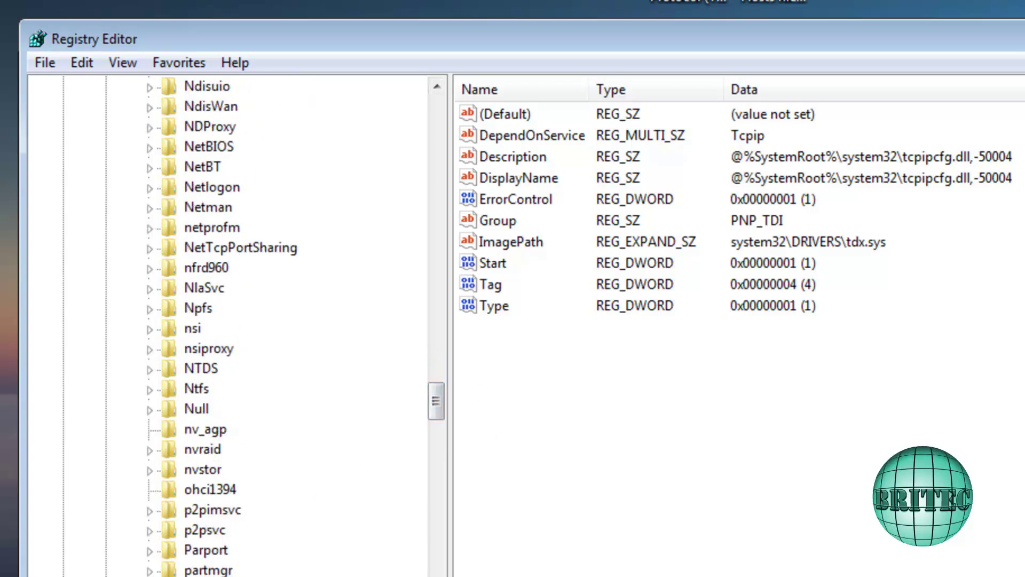
pyautogui.scroll(1, 199, 263)
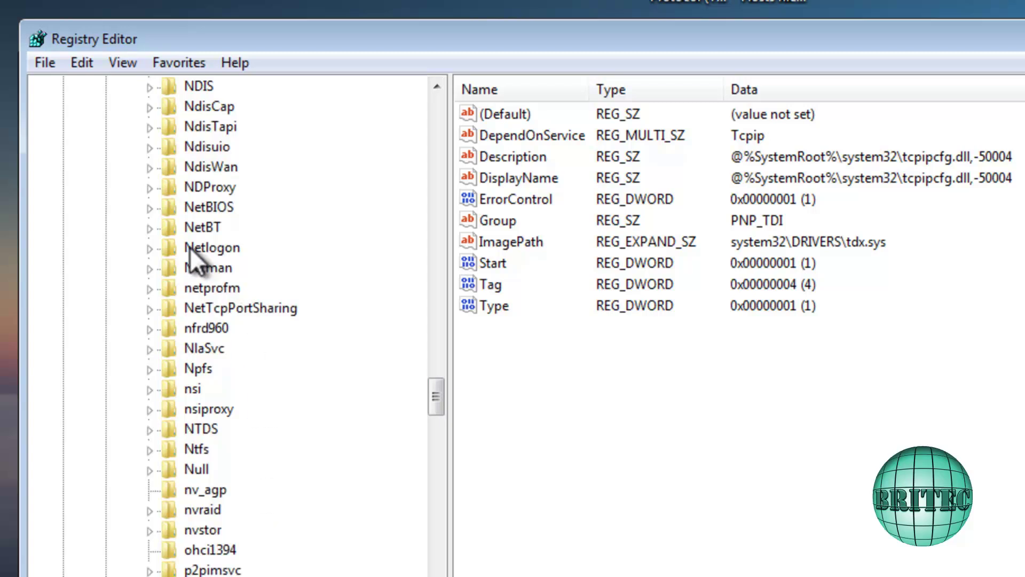
pyautogui.click(182, 227)
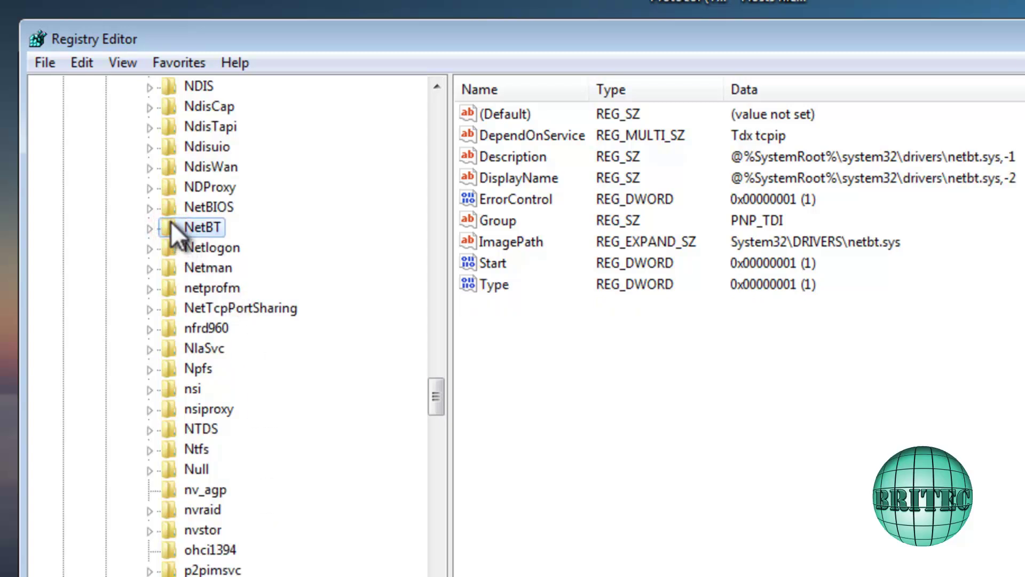
pyautogui.click(166, 169)
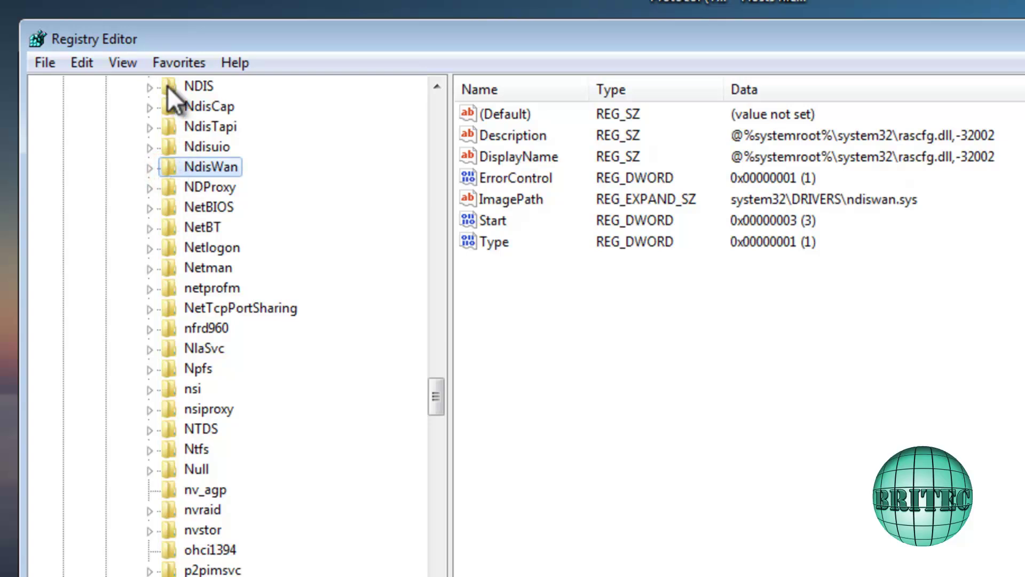
pyautogui.click(167, 86)
pyautogui.moveTo(437, 395); pyautogui.dragTo(436, 376)
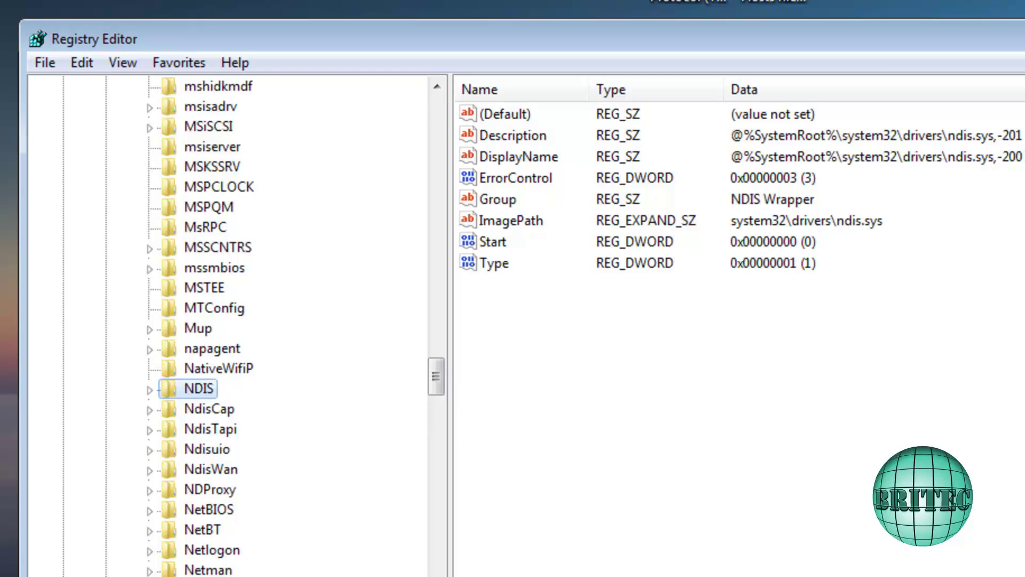
# Examine the registry values of the tcpipreg, TCPIP6 and Tcpip keys under services
pyautogui.moveTo(441, 369); pyautogui.dragTo(433, 533)
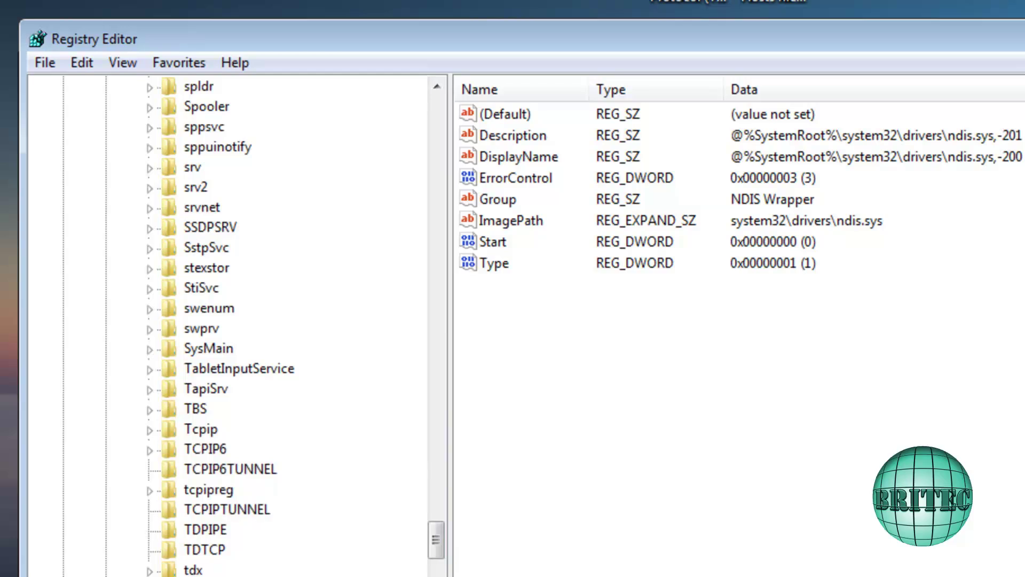
pyautogui.click(168, 488)
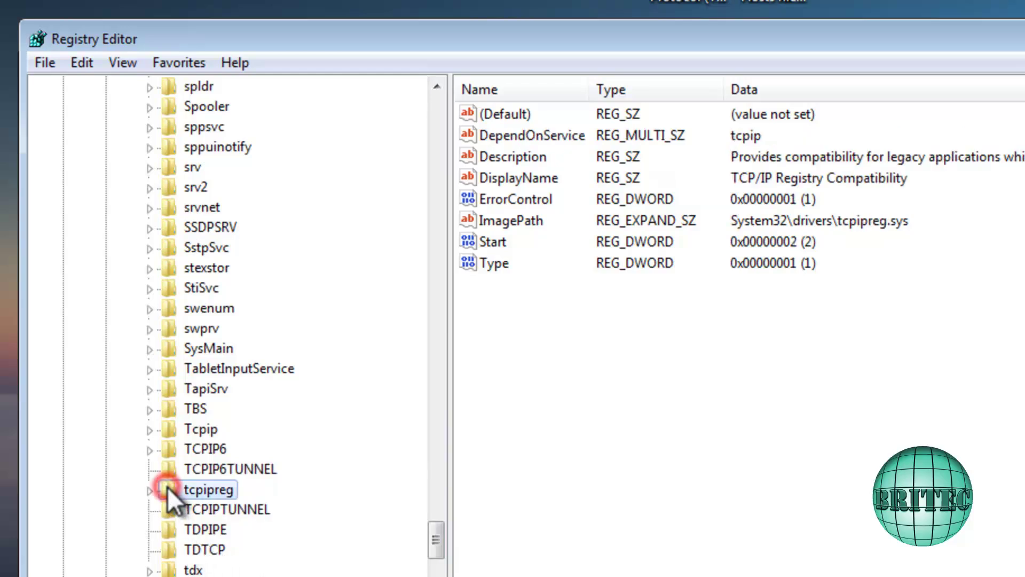
pyautogui.click(165, 449)
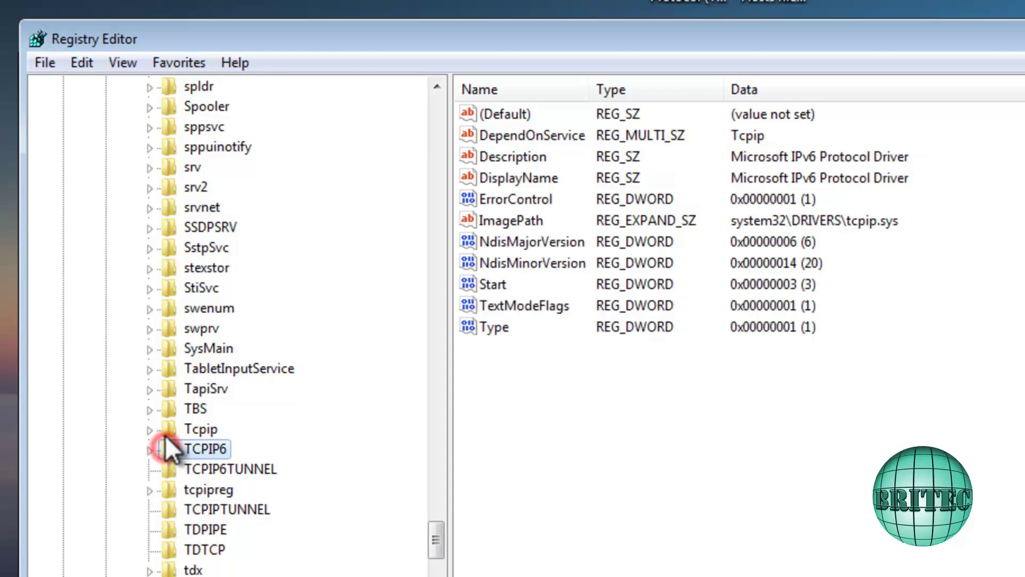
pyautogui.click(166, 431)
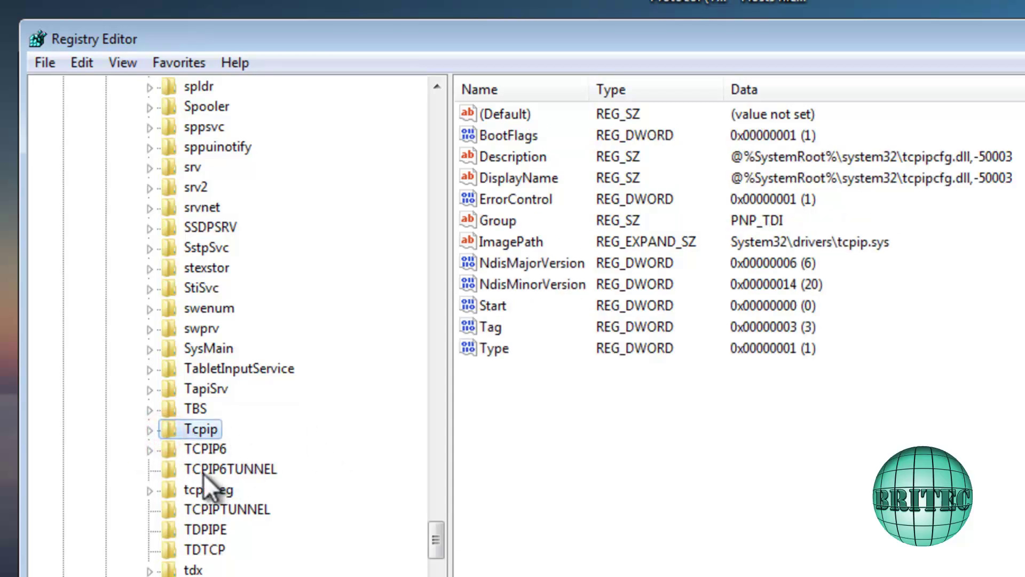
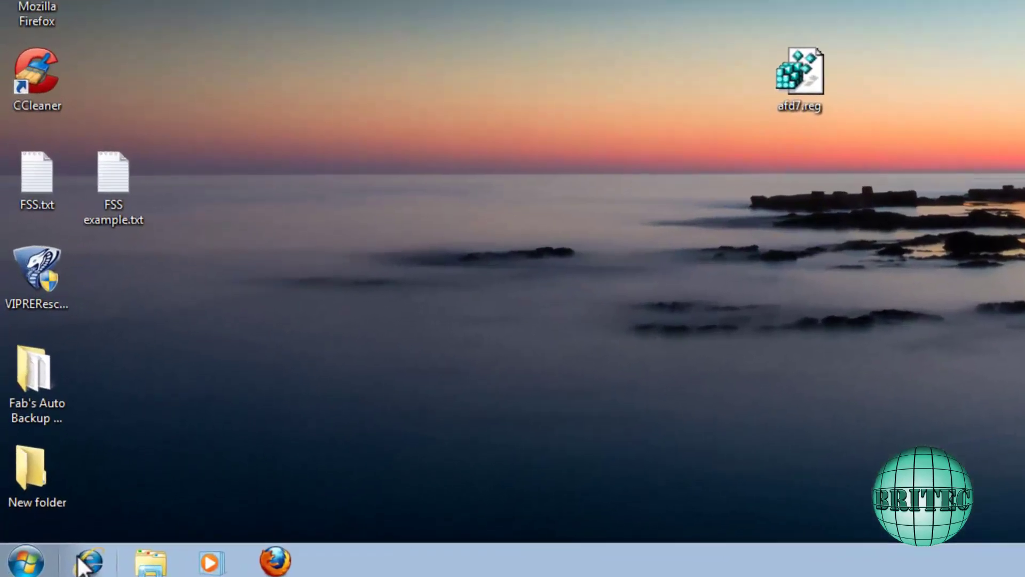
# Switch to Windows Explorer and open the C:\Windows\winsxs folder
pyautogui.click(17, 566)
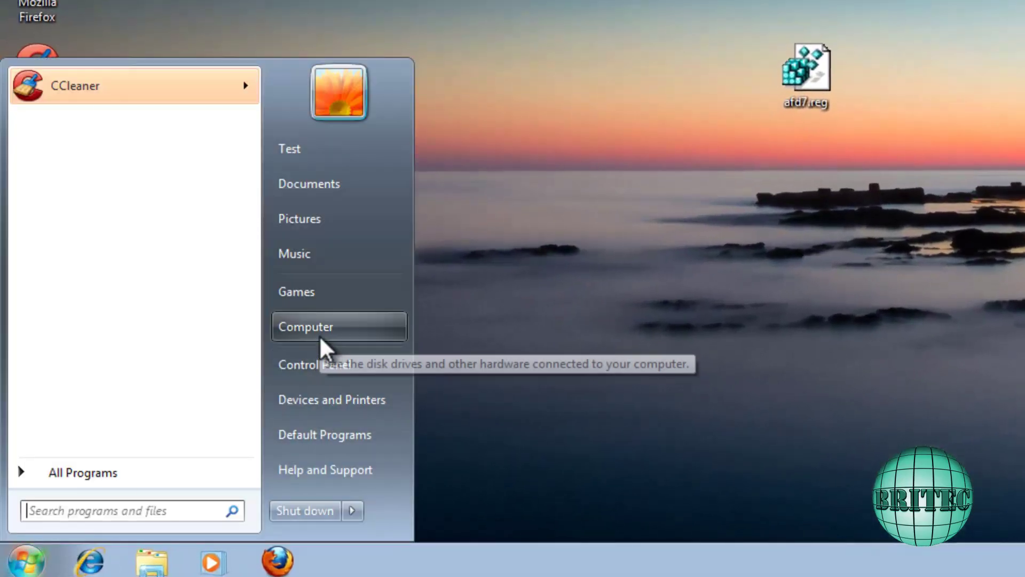
pyautogui.click(321, 334)
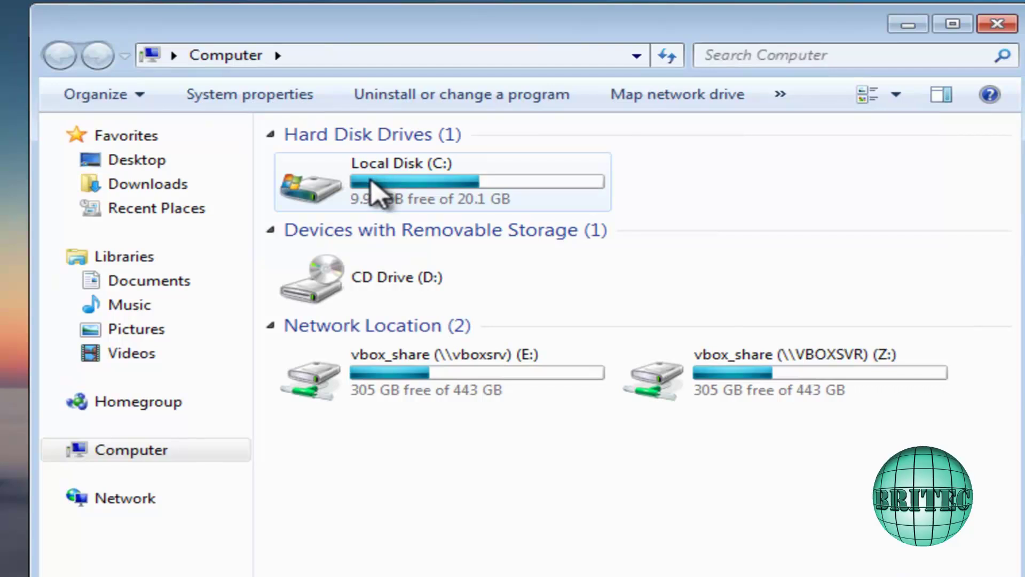
pyautogui.doubleClick(614, 101)
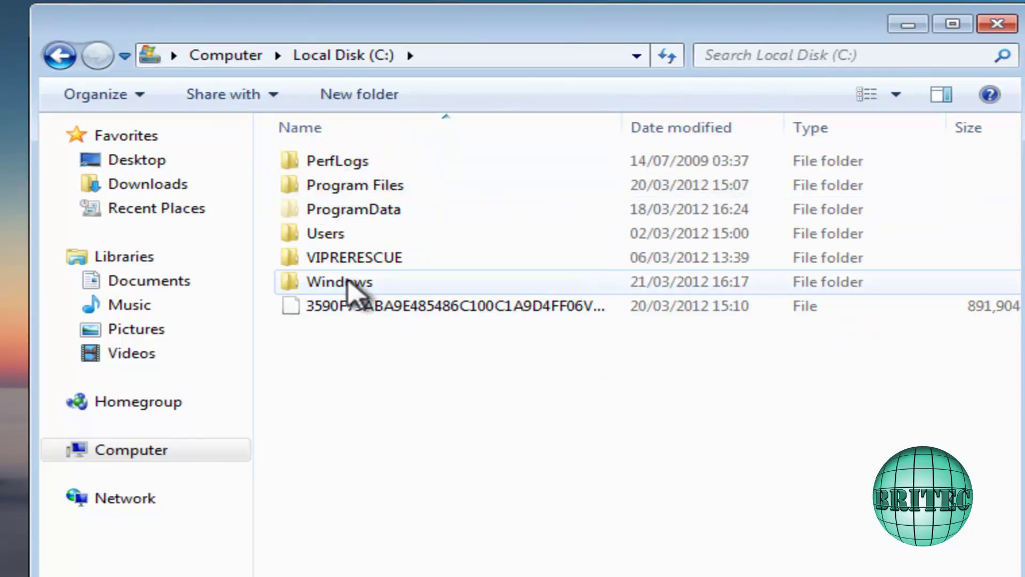
pyautogui.doubleClick(350, 283)
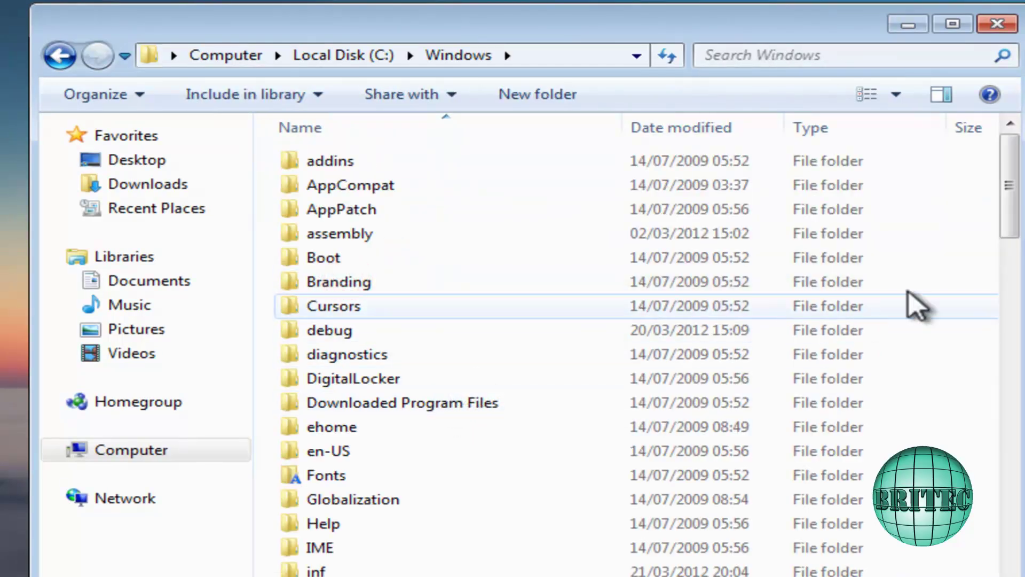
pyautogui.moveTo(1007, 213); pyautogui.dragTo(999, 400)
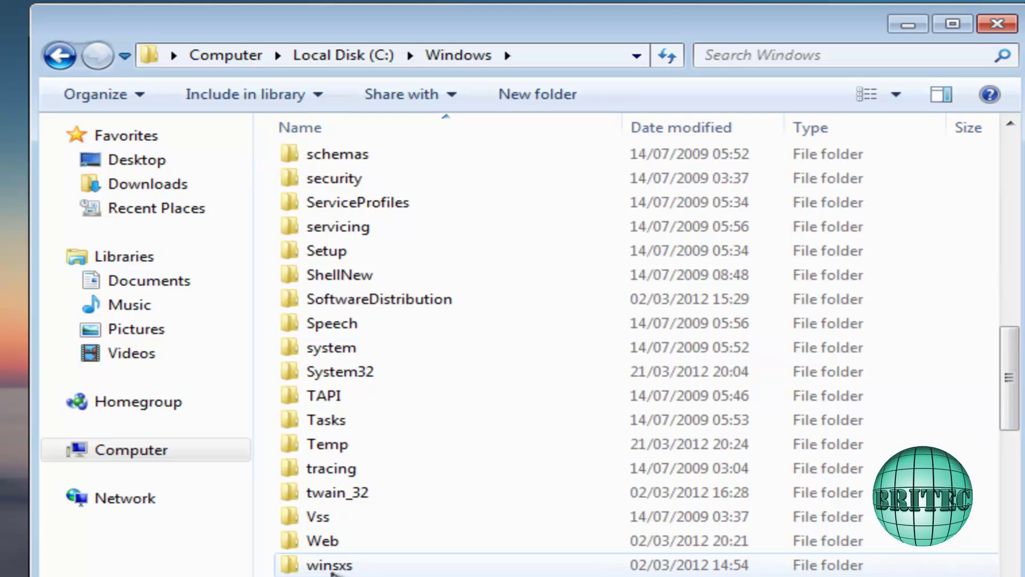
pyautogui.doubleClick(330, 565)
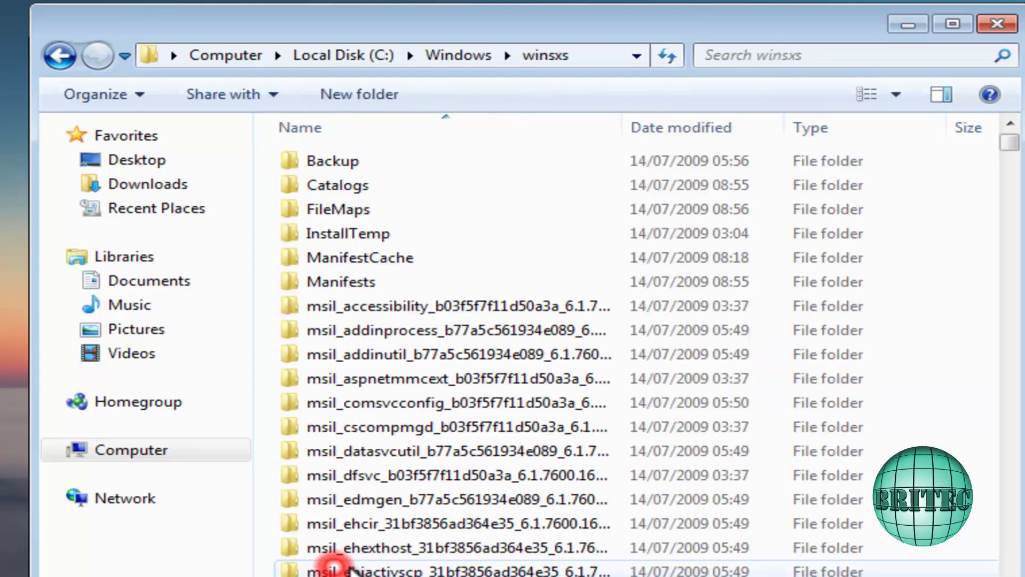
# Search the winsxs folder for afd.sys and copy the afd.sys system file onto the desktop
pyautogui.click(731, 55)
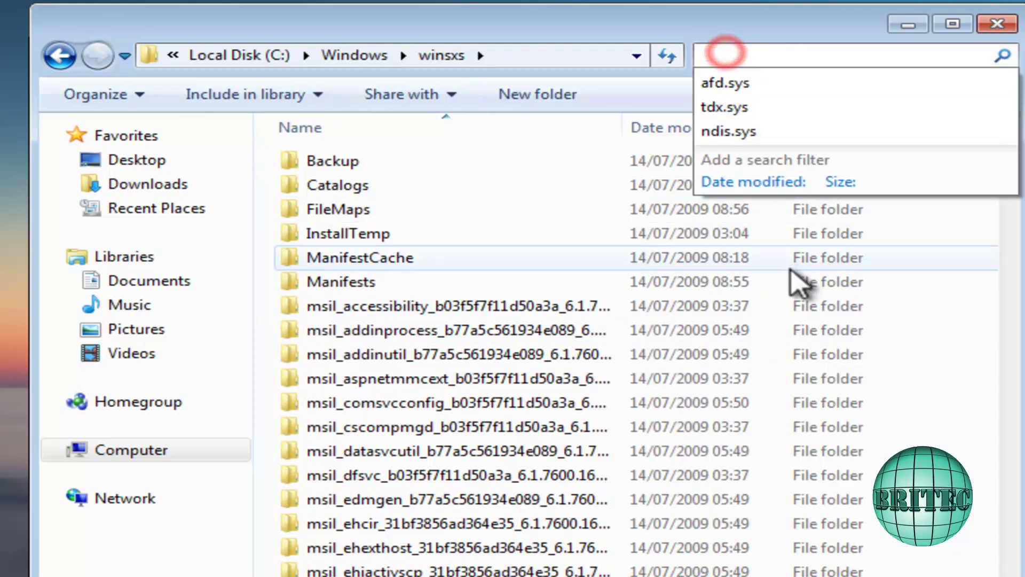
pyautogui.press('Escape')
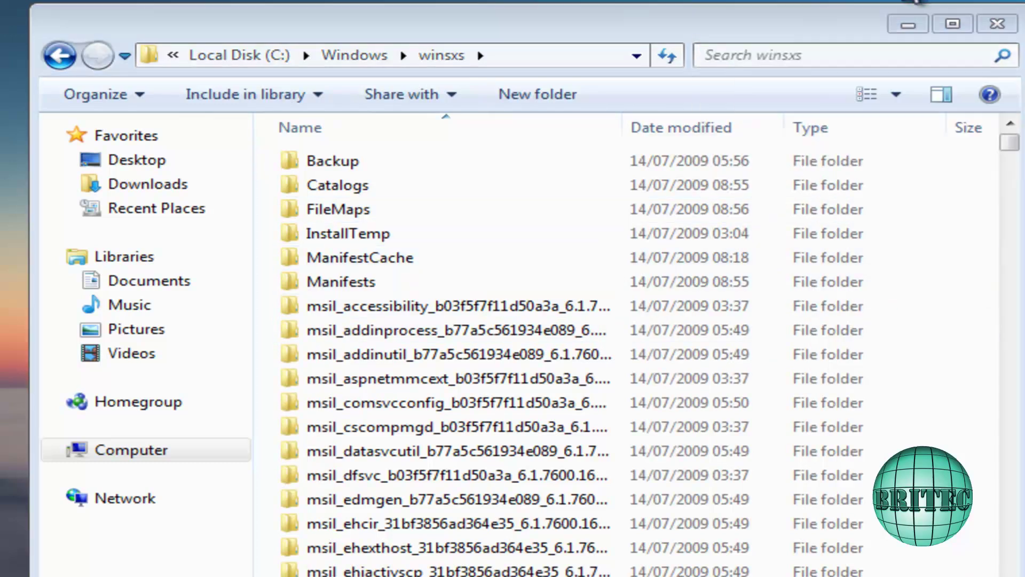
pyautogui.click(729, 55)
pyautogui.write('afd.sys')
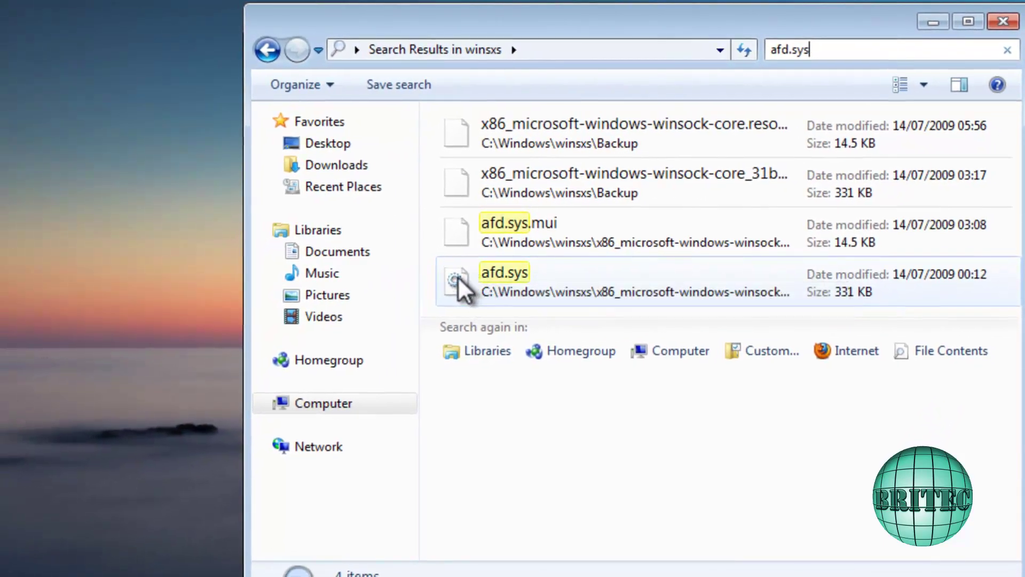
pyautogui.click(458, 276)
pyautogui.rightClick(457, 278)
pyautogui.click(529, 445)
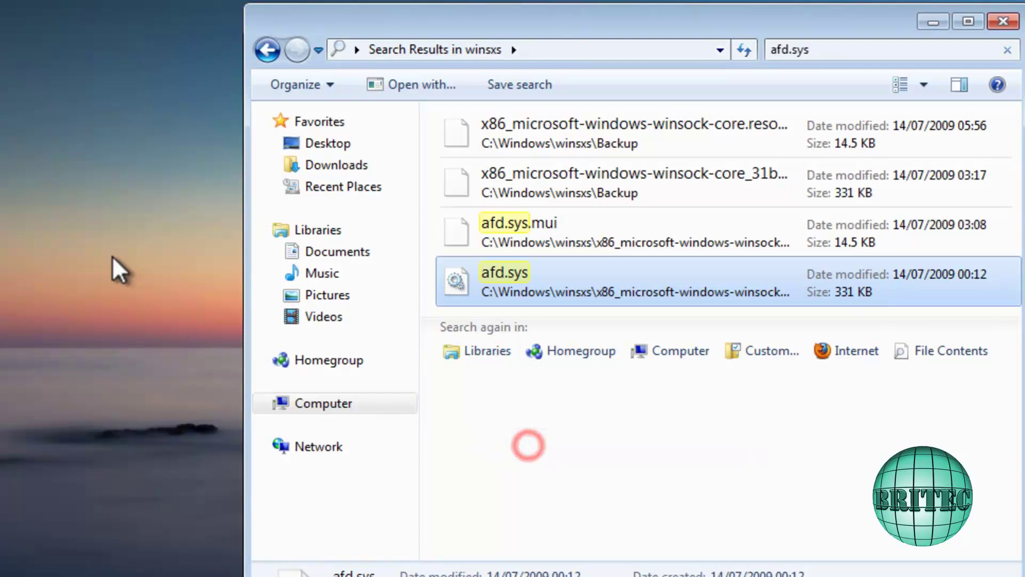
pyautogui.rightClick(114, 261)
pyautogui.click(165, 343)
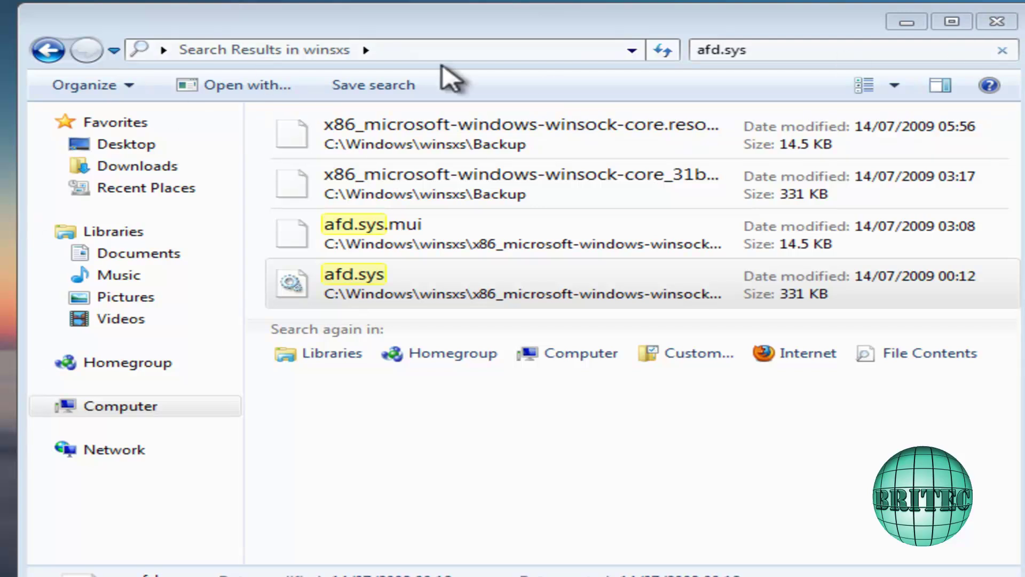
# Search the winsxs folder for ndis.sys and copy the ndis.sys system file onto the desktop
pyautogui.click(724, 48)
pyautogui.click(794, 49)
pyautogui.doubleClick(768, 50)
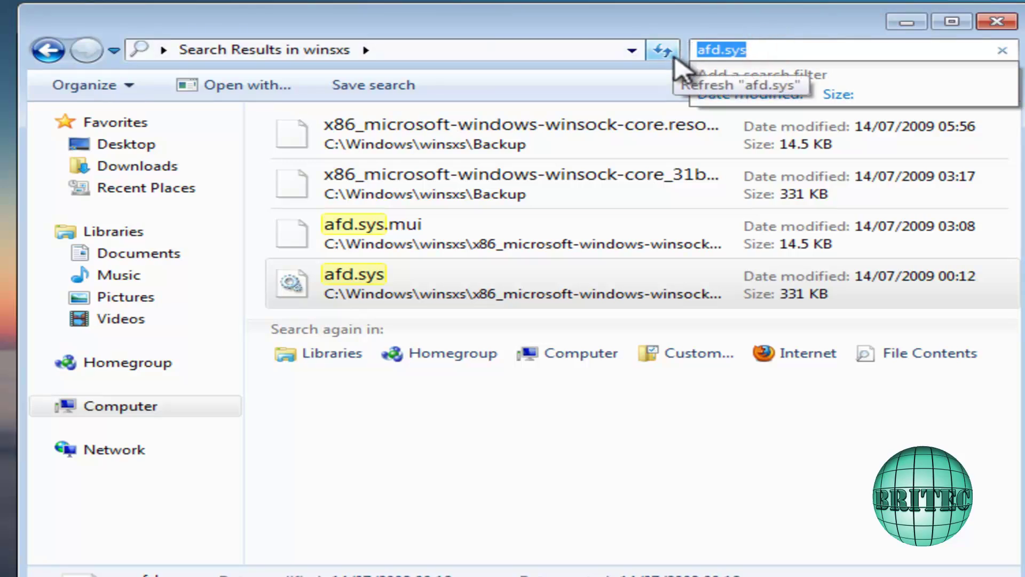
pyautogui.write('ndis')
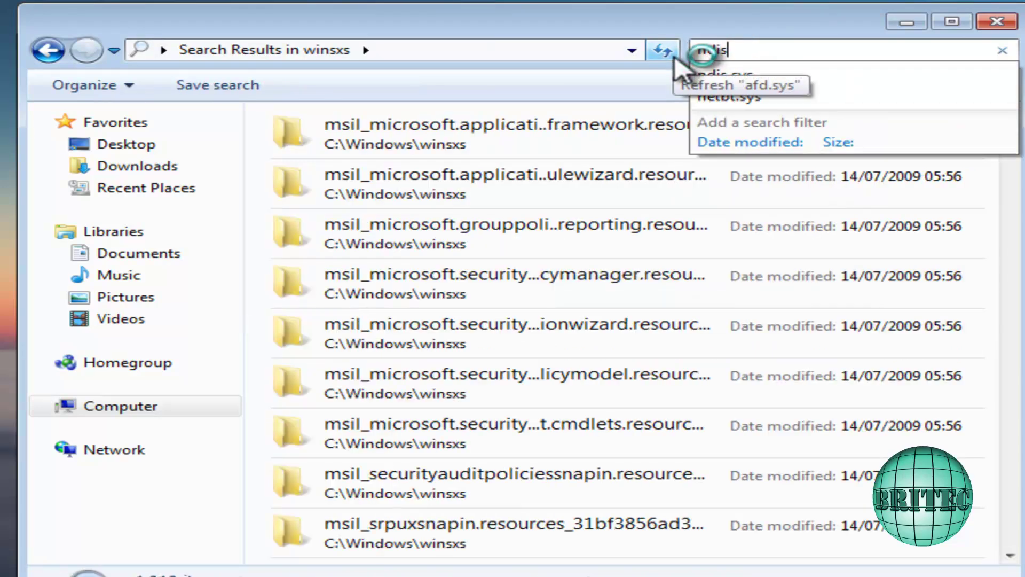
pyautogui.write('.sys')
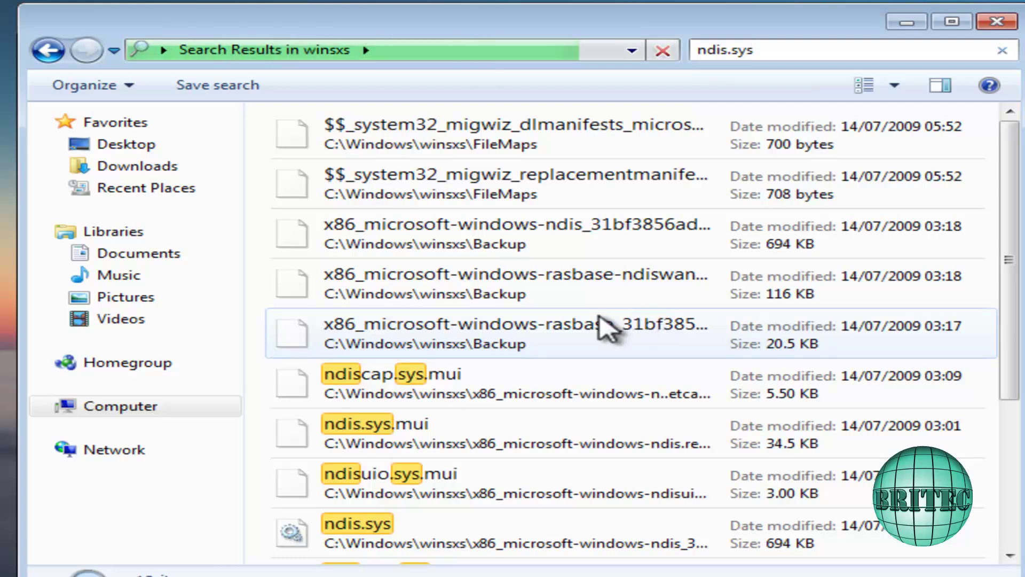
pyautogui.click(348, 527)
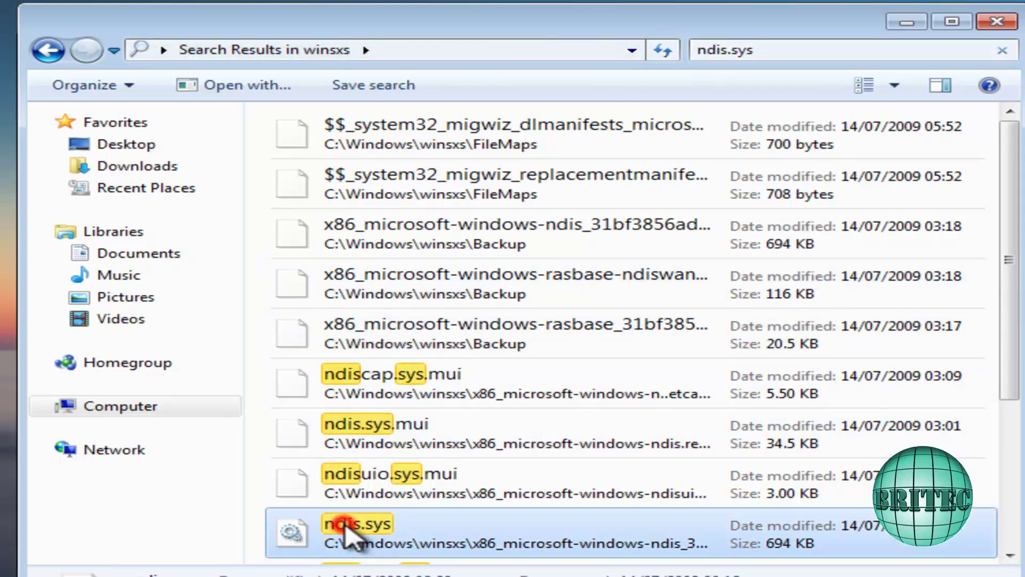
pyautogui.rightClick(350, 529)
pyautogui.click(434, 368)
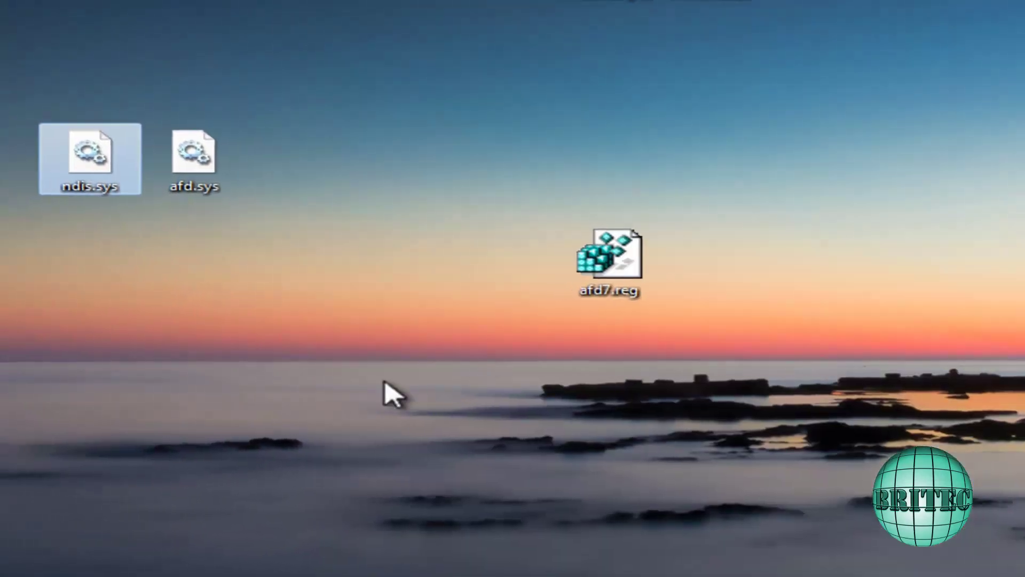
# Copy the desktop's afd.sys to the clipboard and open C:\Windows\System32\drivers, locating the afd.sys file there
pyautogui.rightClick(182, 179)
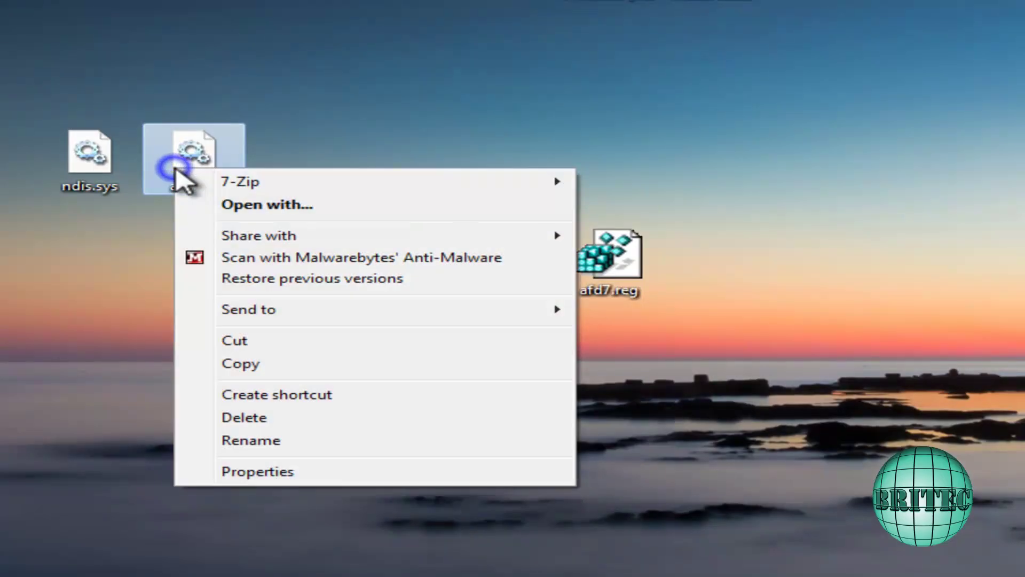
pyautogui.click(240, 361)
pyautogui.click(49, 562)
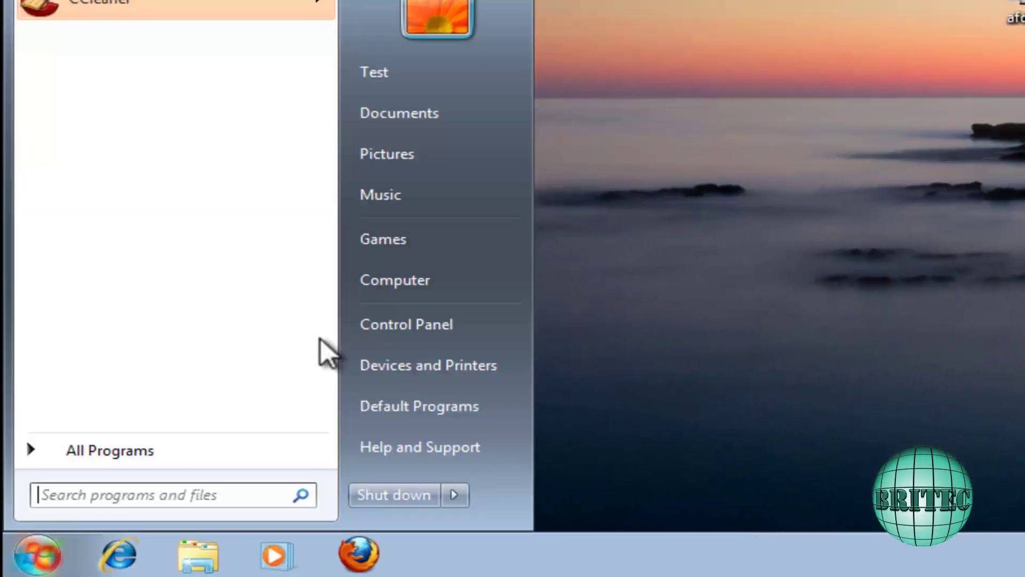
pyautogui.click(401, 295)
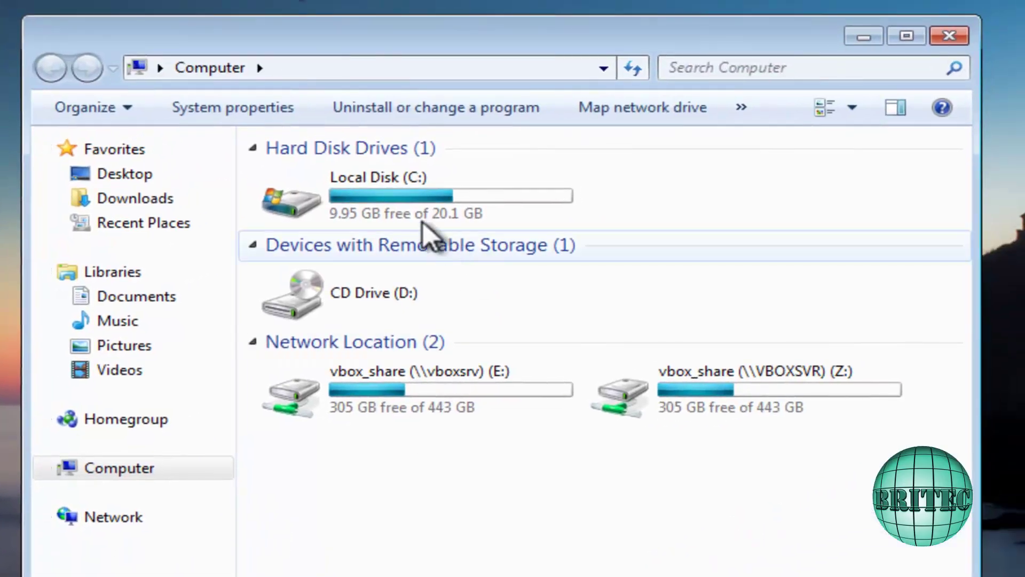
pyautogui.doubleClick(392, 208)
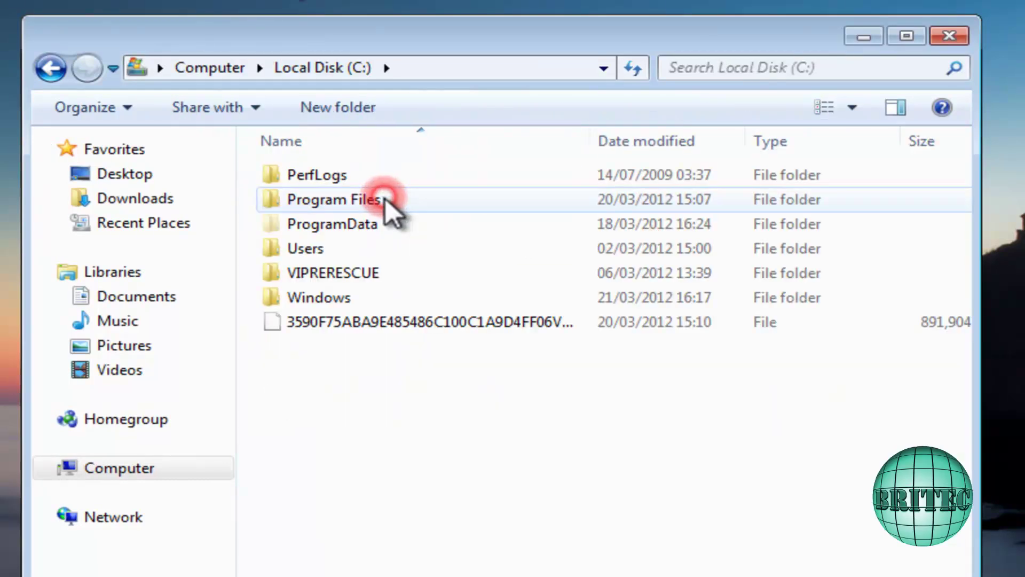
pyautogui.doubleClick(327, 306)
pyautogui.scroll(-7, 297, 561)
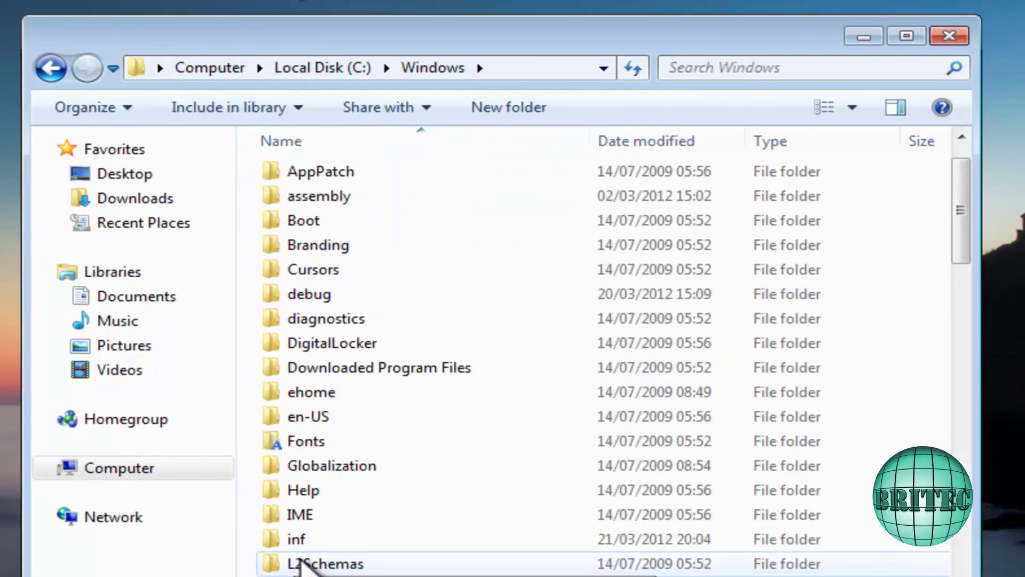
pyautogui.scroll(-3, 398, 564)
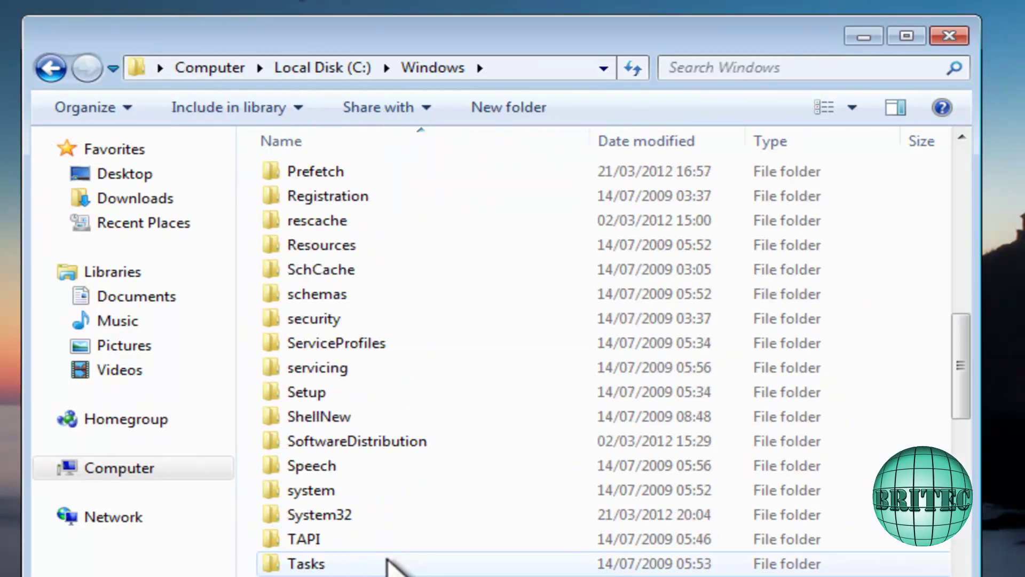
pyautogui.doubleClick(336, 514)
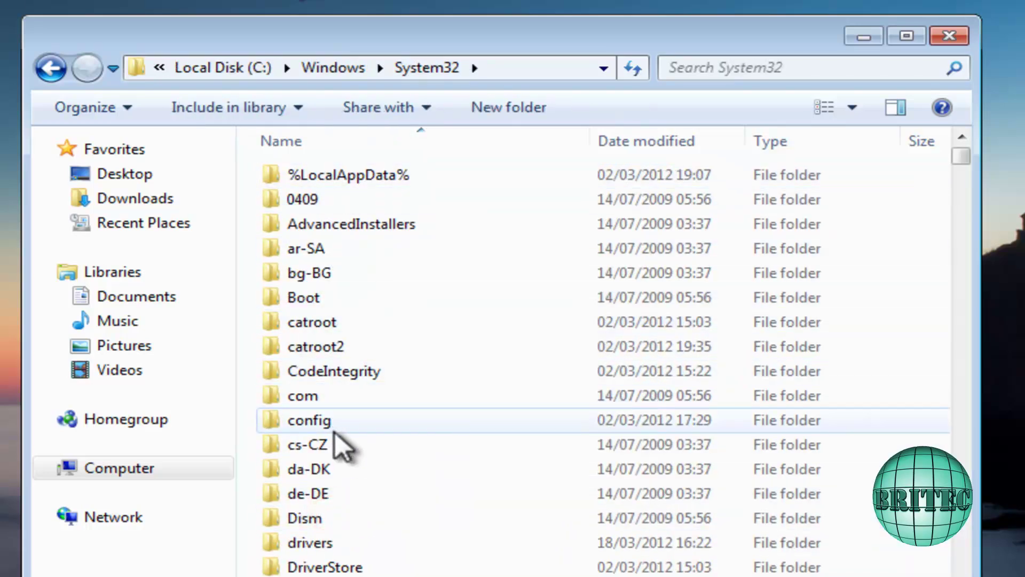
pyautogui.doubleClick(321, 542)
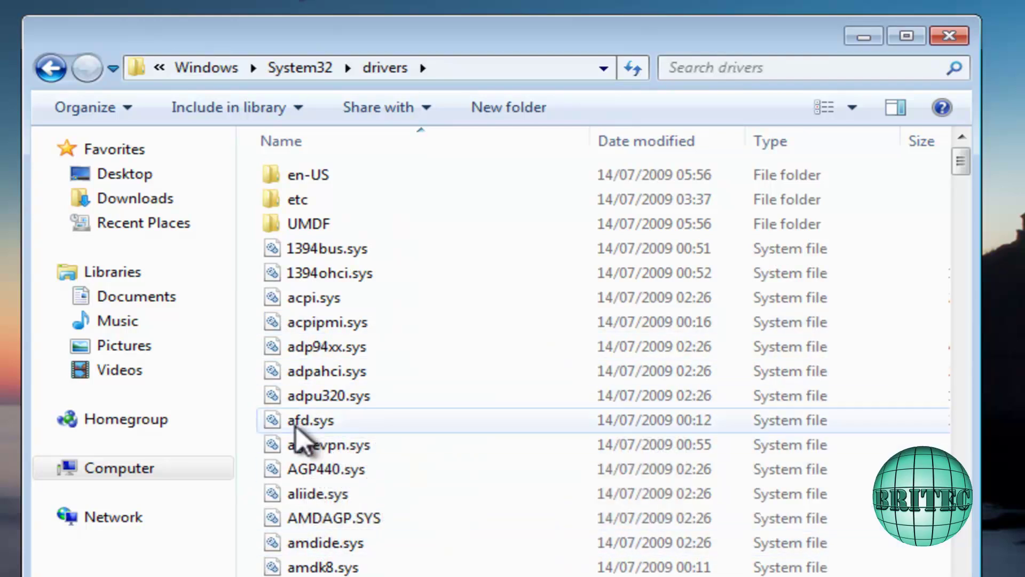
pyautogui.moveTo(315, 430)
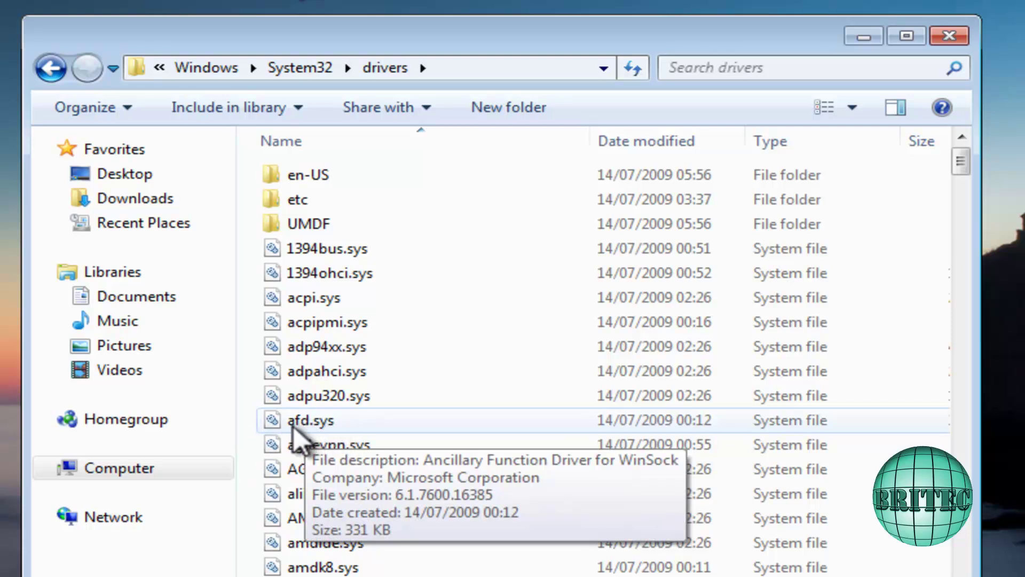
# Close the drivers folder without pasting and move afd7.reg beside afd.sys on the desktop
pyautogui.rightClick(245, 423)
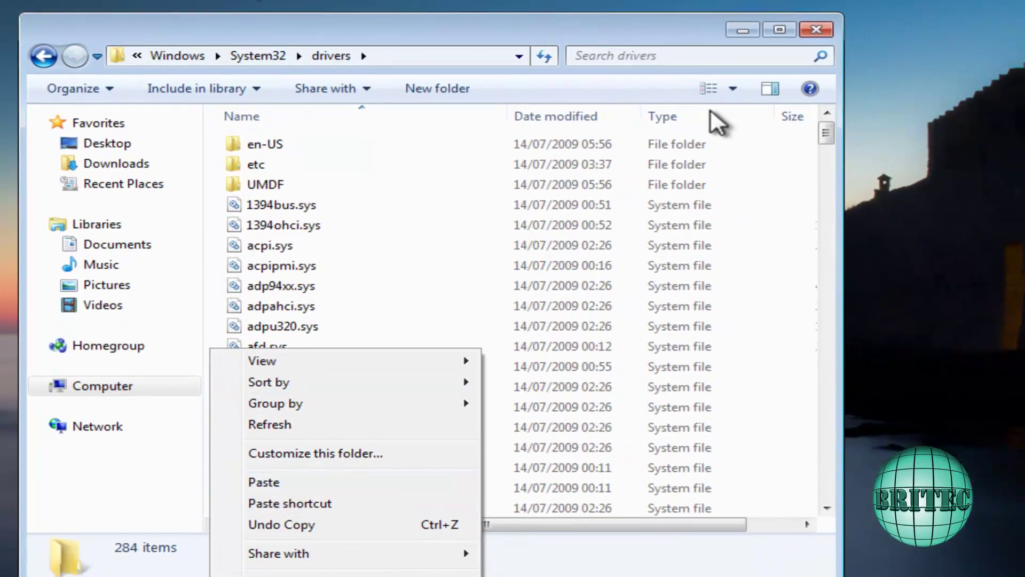
pyautogui.click(810, 30)
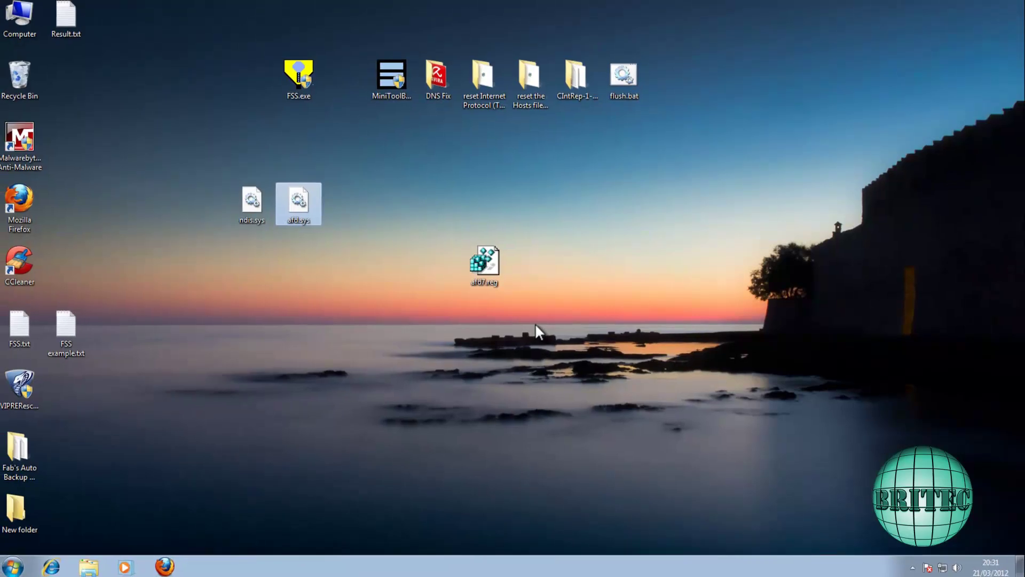
pyautogui.moveTo(492, 268); pyautogui.dragTo(365, 221)
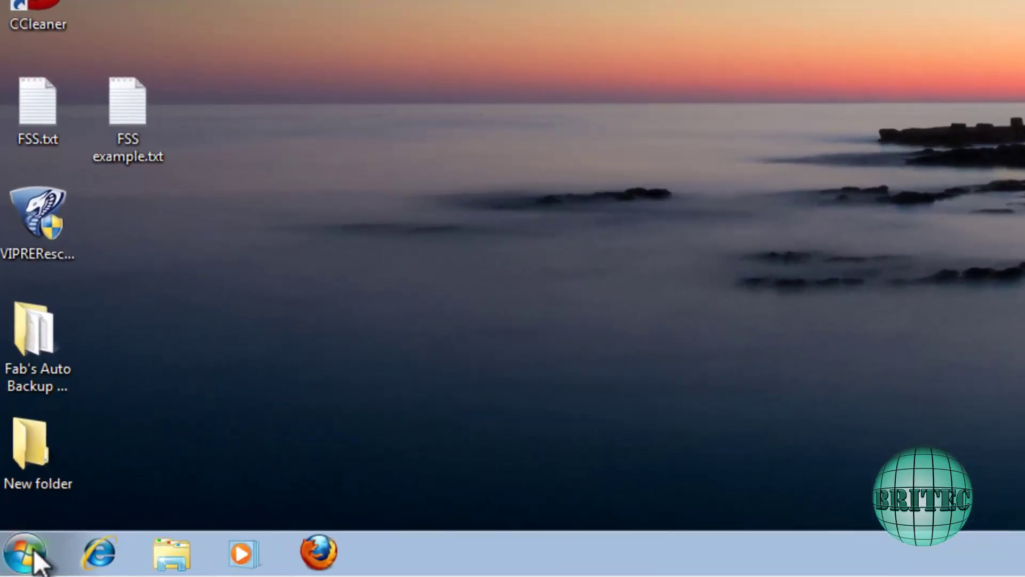
# Open the Services console from the Control Panel's Administrative Tools
pyautogui.click(14, 563)
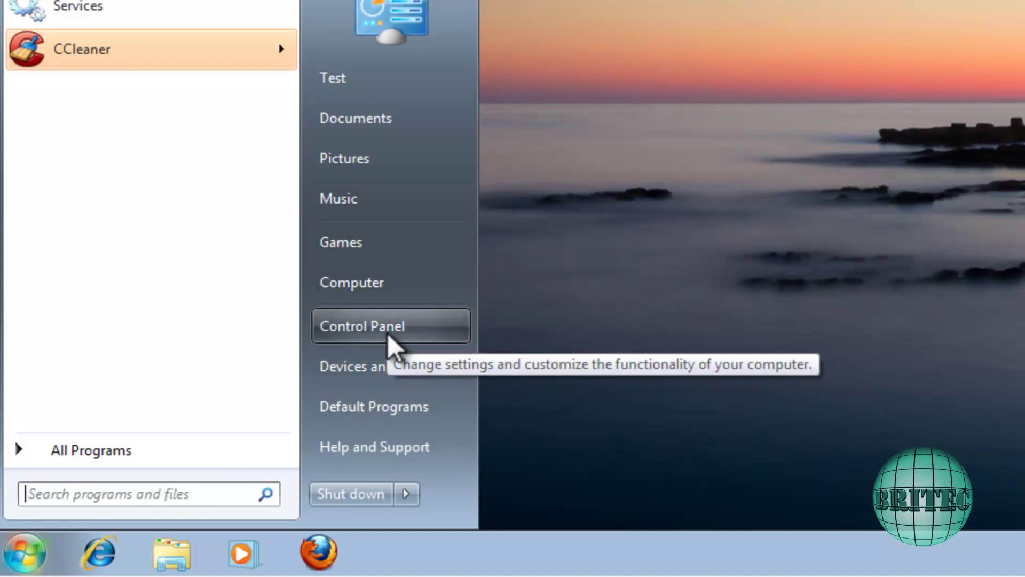
pyautogui.click(386, 333)
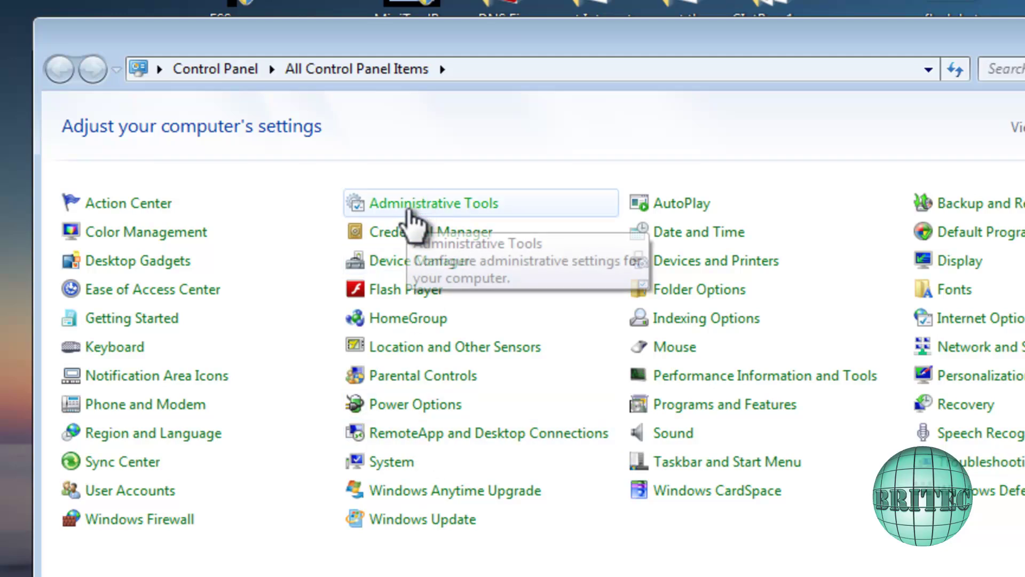
pyautogui.click(412, 208)
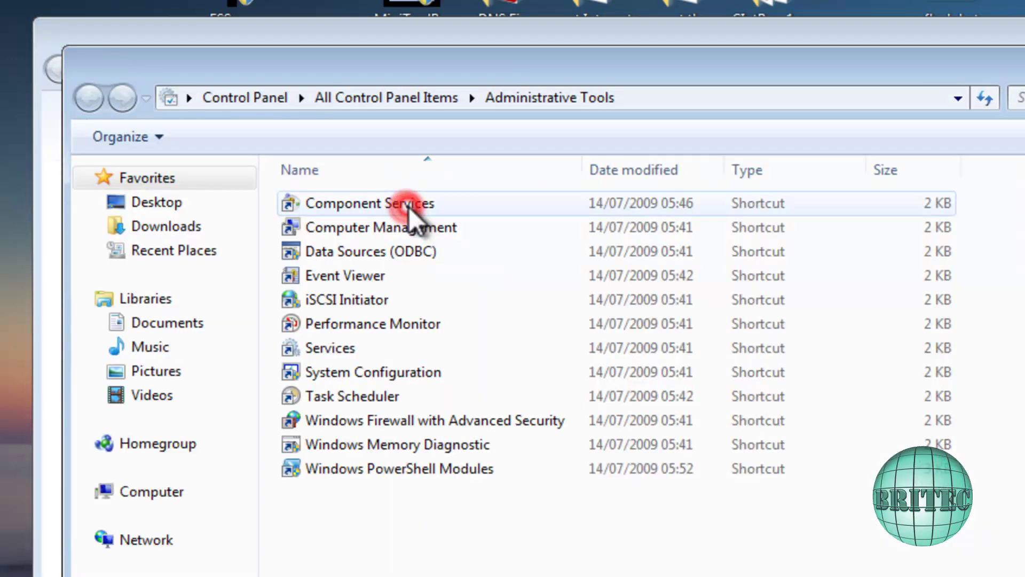
pyautogui.doubleClick(329, 348)
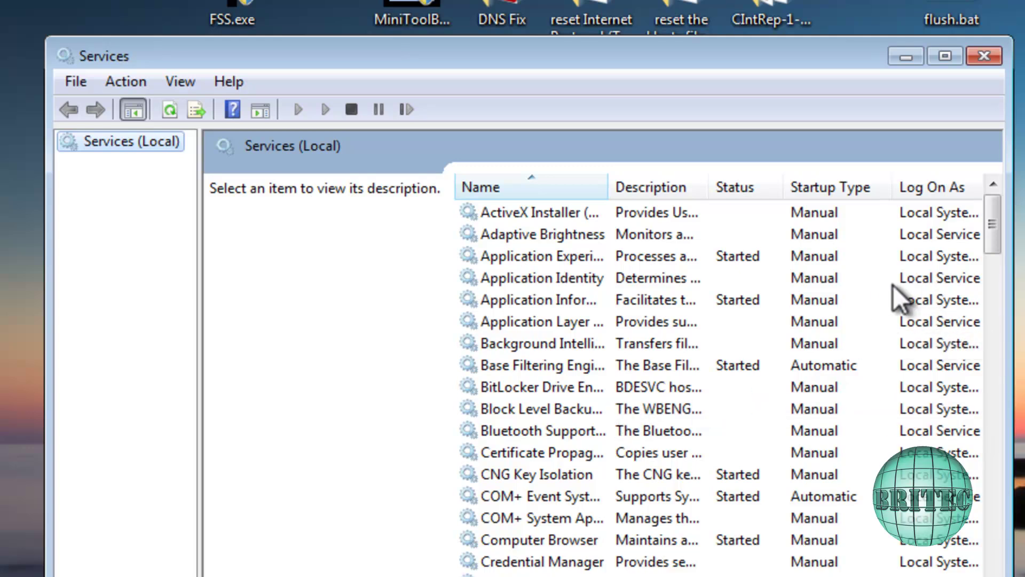
# Check the DHCP Client service's startup type and status in its properties, leaving the settings as they are
pyautogui.moveTo(993, 228); pyautogui.dragTo(1002, 276)
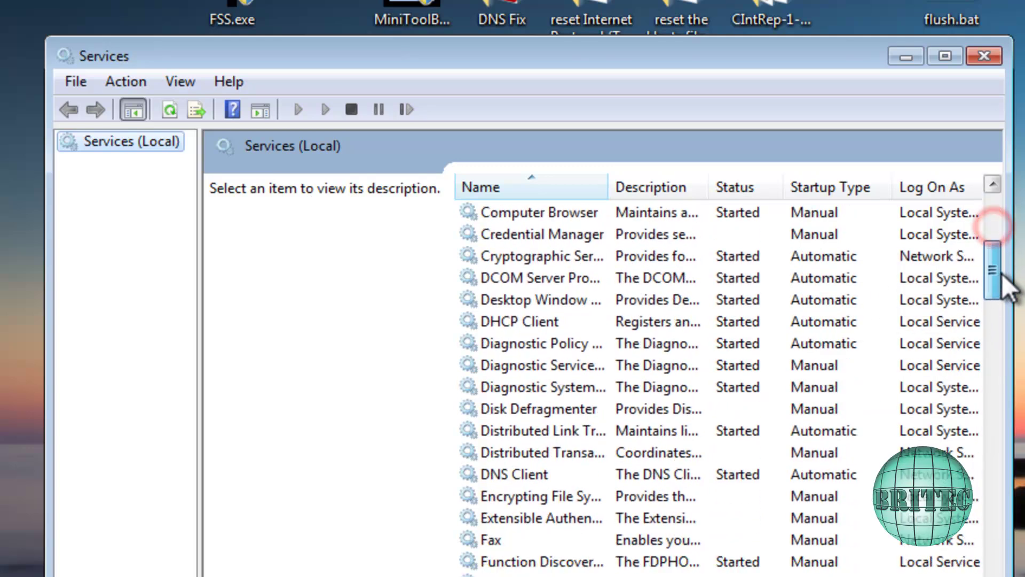
pyautogui.doubleClick(510, 325)
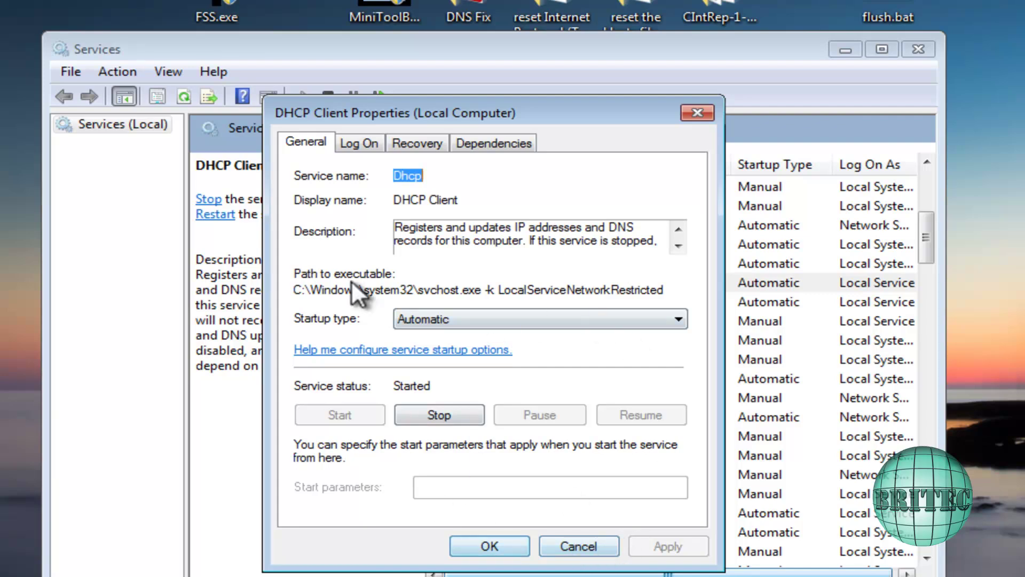
pyautogui.click(565, 547)
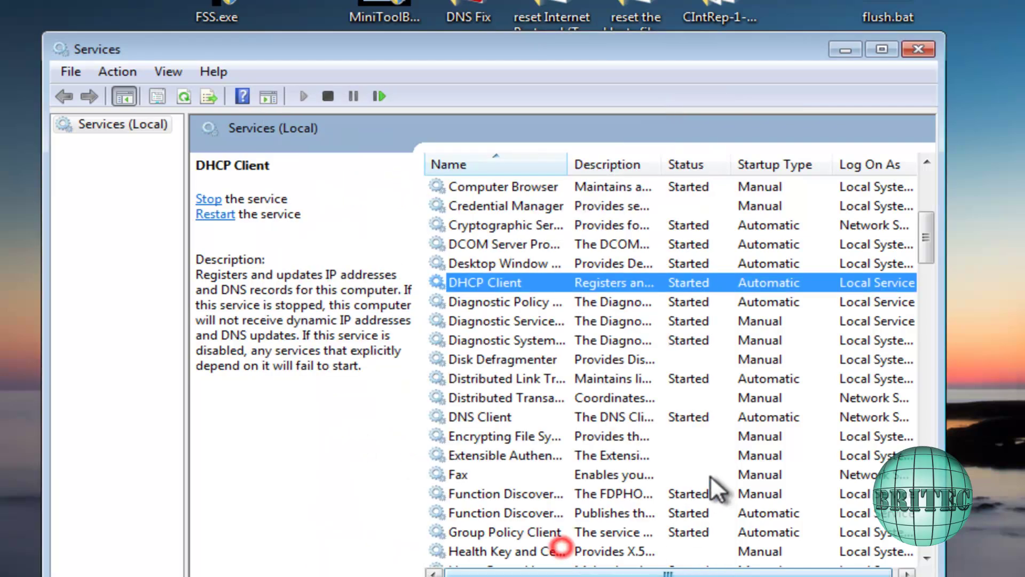
pyautogui.doubleClick(483, 281)
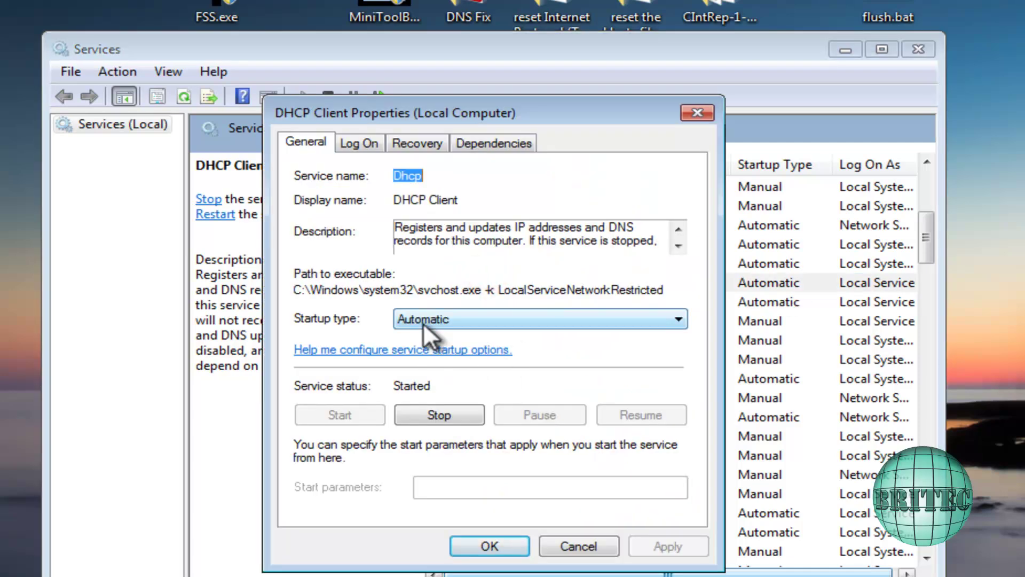
pyautogui.click(578, 546)
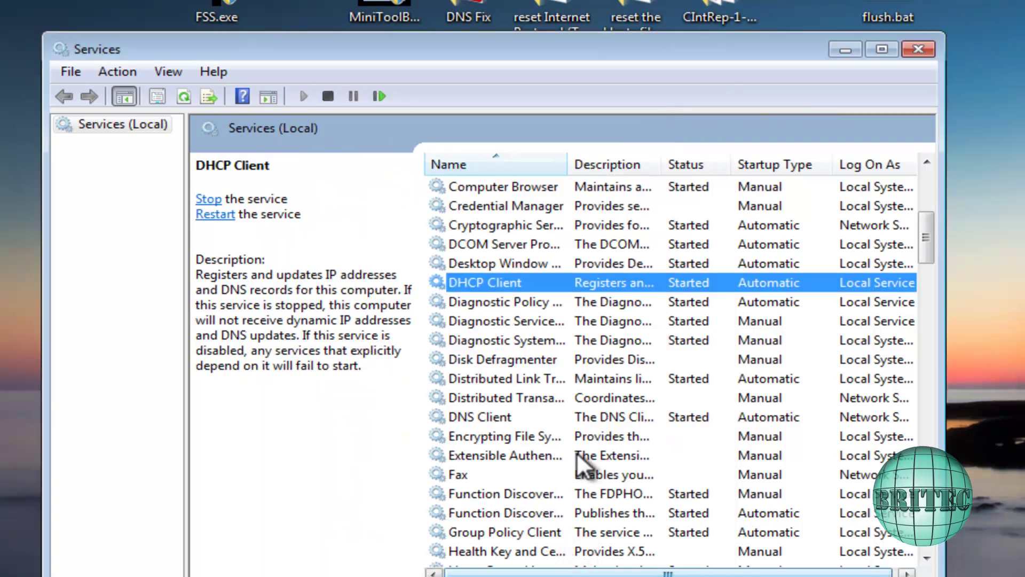
# Review the DNS Client service and the rest of the services list, including the network services, and close Services
pyautogui.click(484, 418)
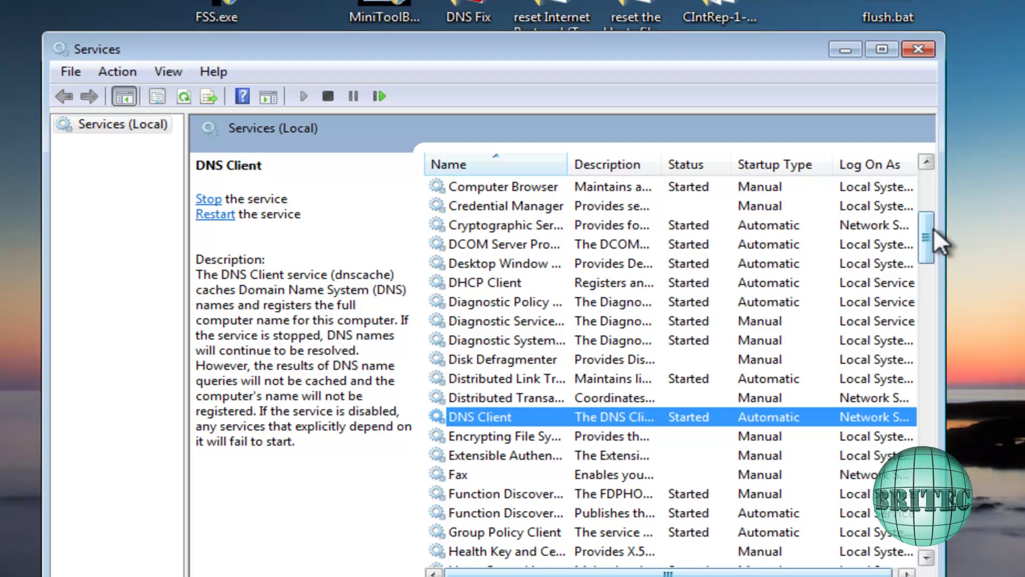
pyautogui.moveTo(930, 230); pyautogui.dragTo(918, 309)
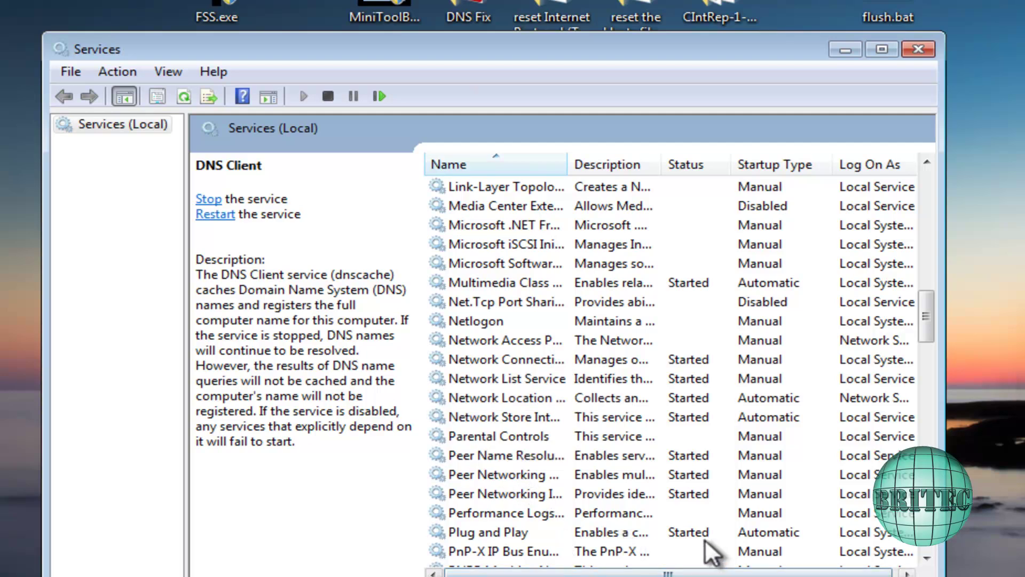
pyautogui.moveTo(924, 314); pyautogui.dragTo(910, 435)
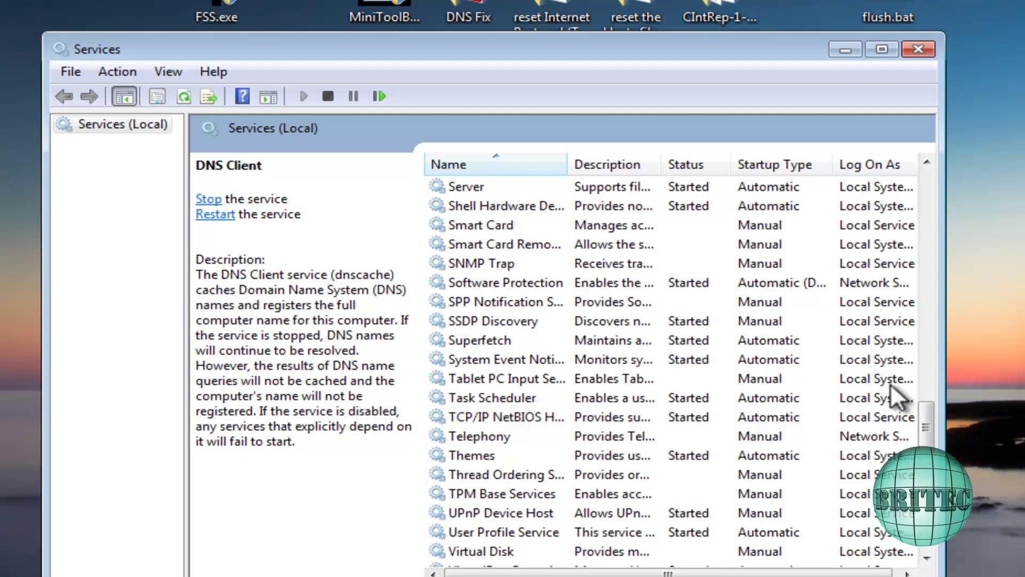
pyautogui.moveTo(927, 414); pyautogui.dragTo(927, 459)
pyautogui.moveTo(927, 512); pyautogui.dragTo(917, 546)
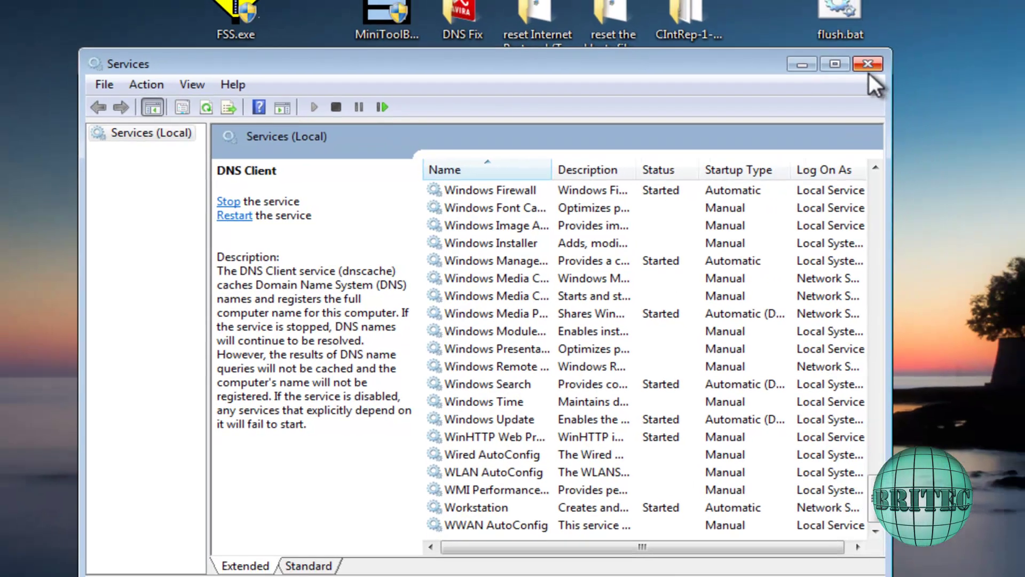
pyautogui.click(918, 50)
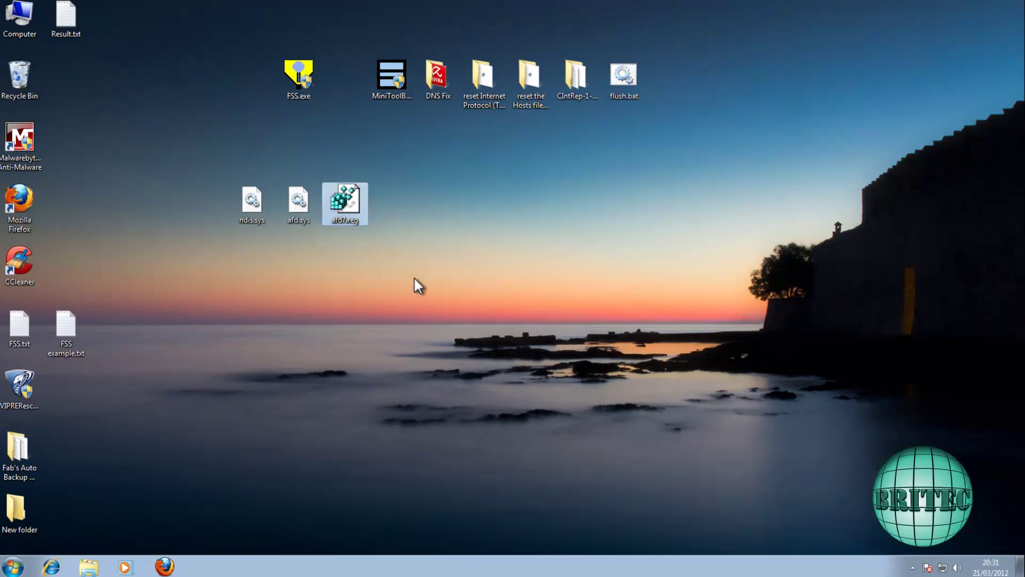
# Move MiniToolBox.exe to the free desktop area below the row of tools and launch it
pyautogui.moveTo(441, 279); pyautogui.dragTo(127, 153)
pyautogui.click(472, 278)
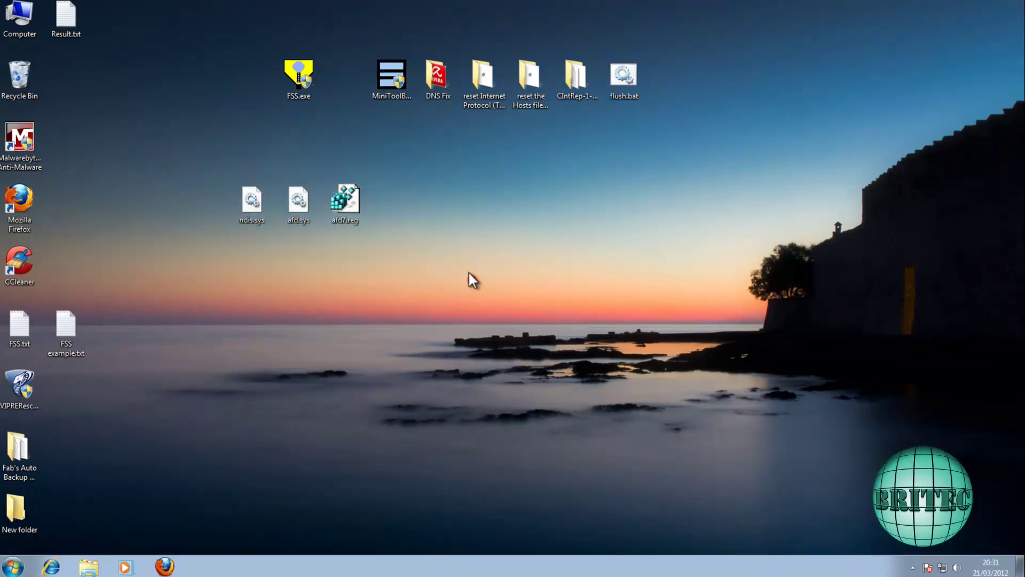
pyautogui.moveTo(391, 73); pyautogui.dragTo(498, 189)
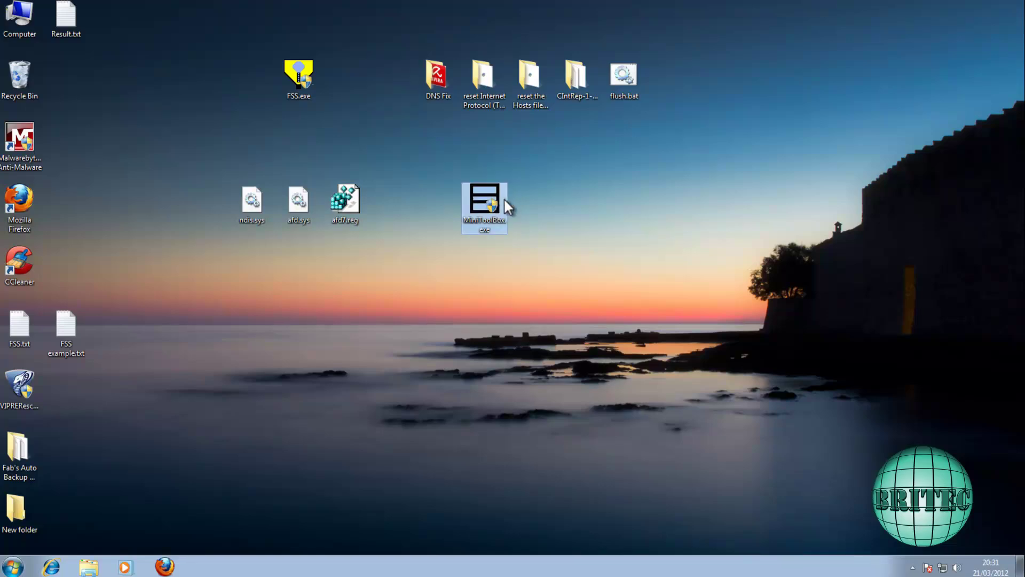
pyautogui.doubleClick(484, 199)
pyautogui.click(555, 308)
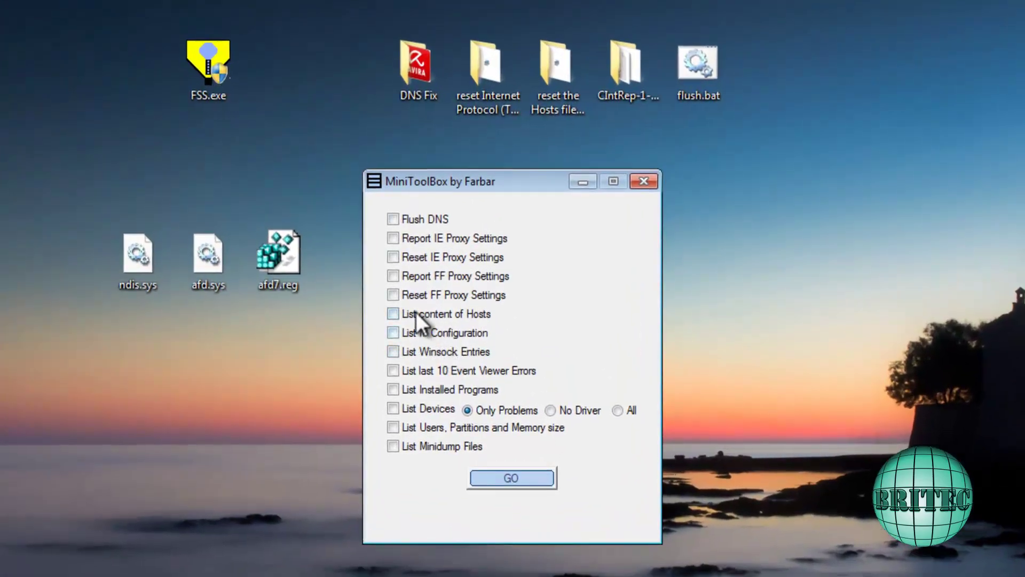
# Run MiniToolBox with Flush DNS, Reset FF Proxy Settings and Reset IE Proxy Settings enabled
pyautogui.click(395, 219)
pyautogui.click(390, 294)
pyautogui.click(392, 260)
pyautogui.click(499, 480)
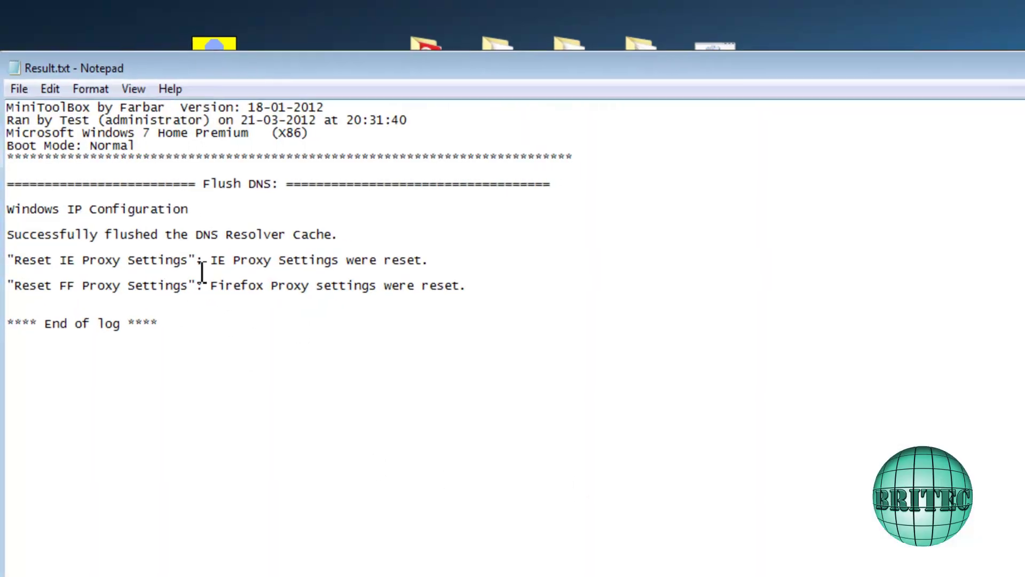
# Close the Result.txt log and return MiniToolBox.exe to its place in the desktop's row of tools
pyautogui.click(265, 405)
pyautogui.hotkey('ctrl', 'a')
pyautogui.click(321, 509)
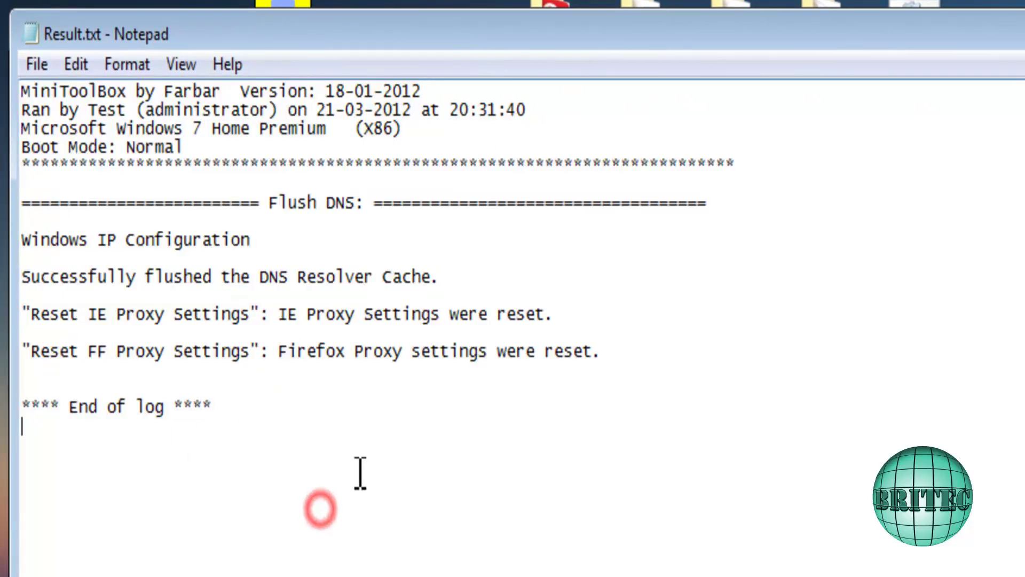
pyautogui.hotkey('alt', 'F4')
pyautogui.moveTo(505, 376); pyautogui.dragTo(313, 101)
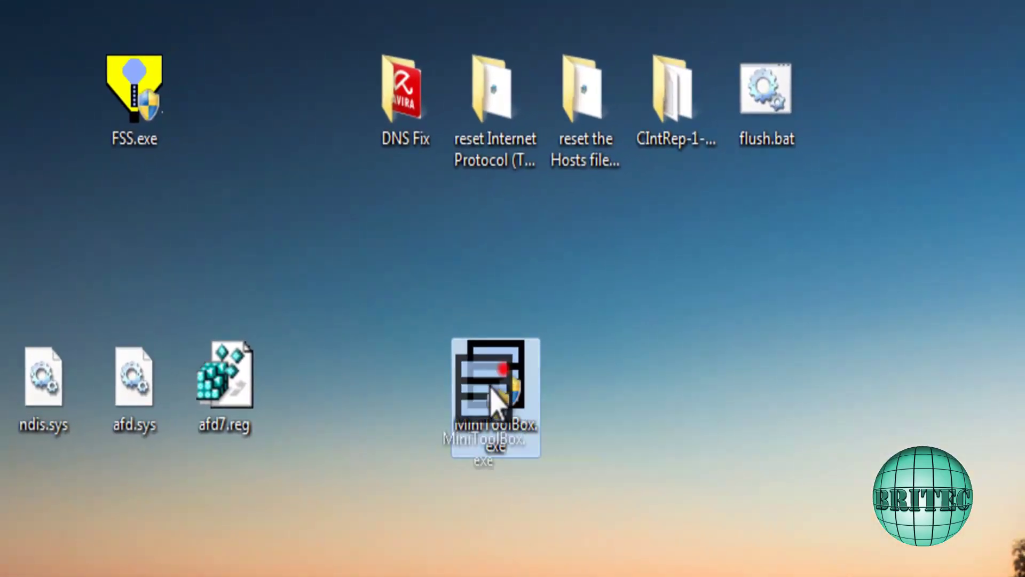
# Move the DNS Fix folder to the free desktop area and launch AviraDNSRepairEN.exe from it
pyautogui.moveTo(401, 103); pyautogui.dragTo(409, 384)
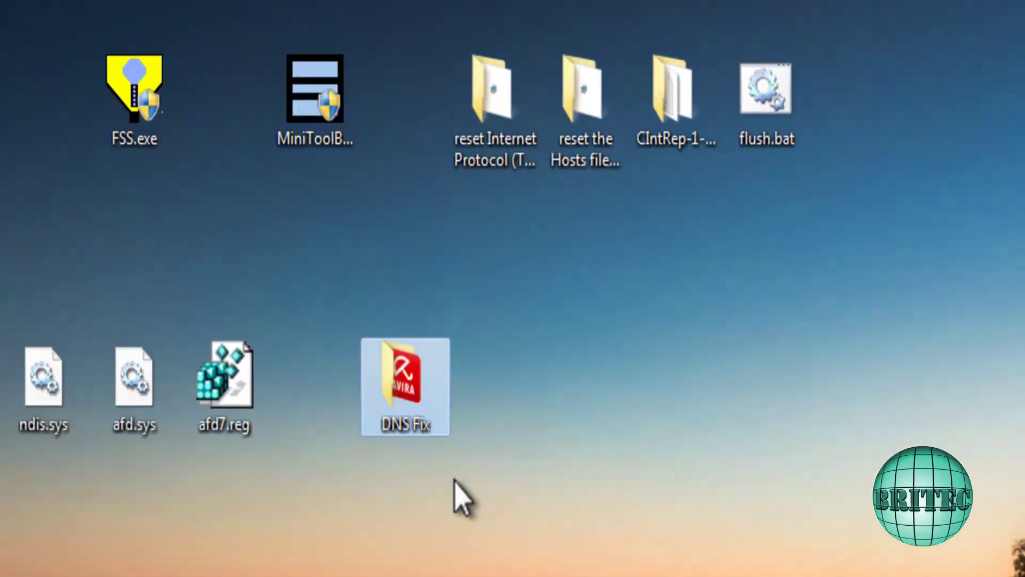
pyautogui.doubleClick(412, 393)
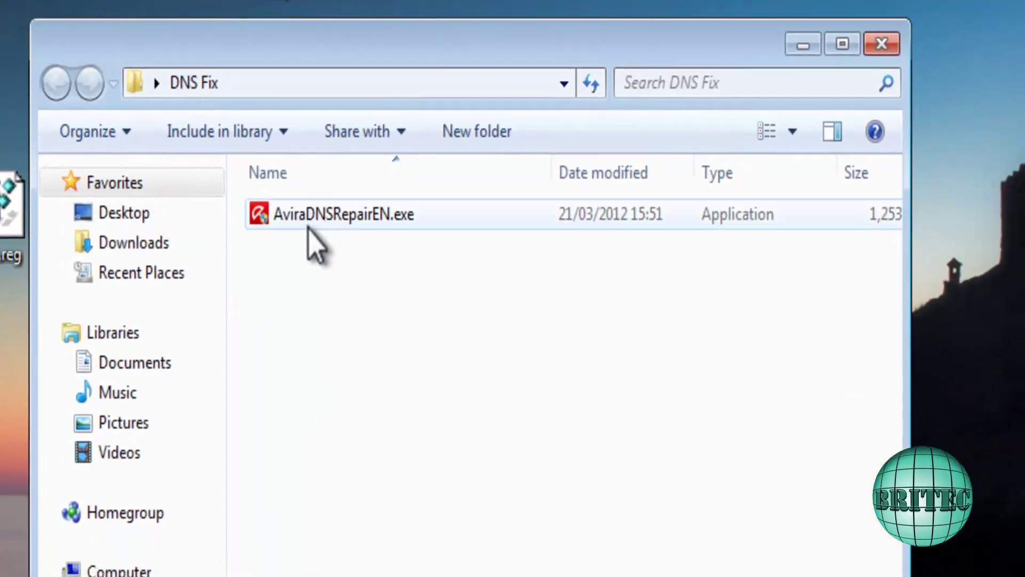
pyautogui.doubleClick(312, 219)
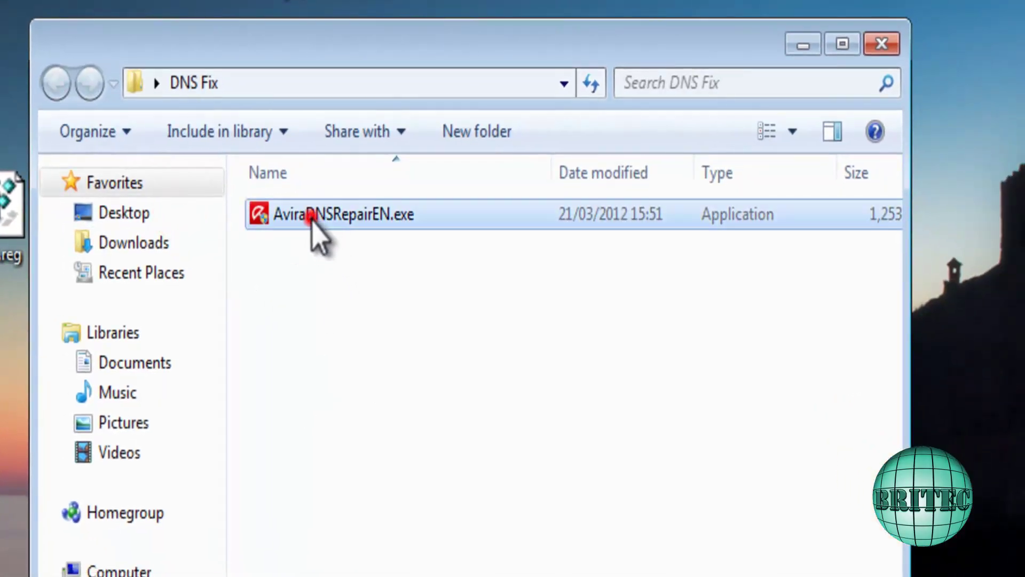
pyautogui.click(569, 524)
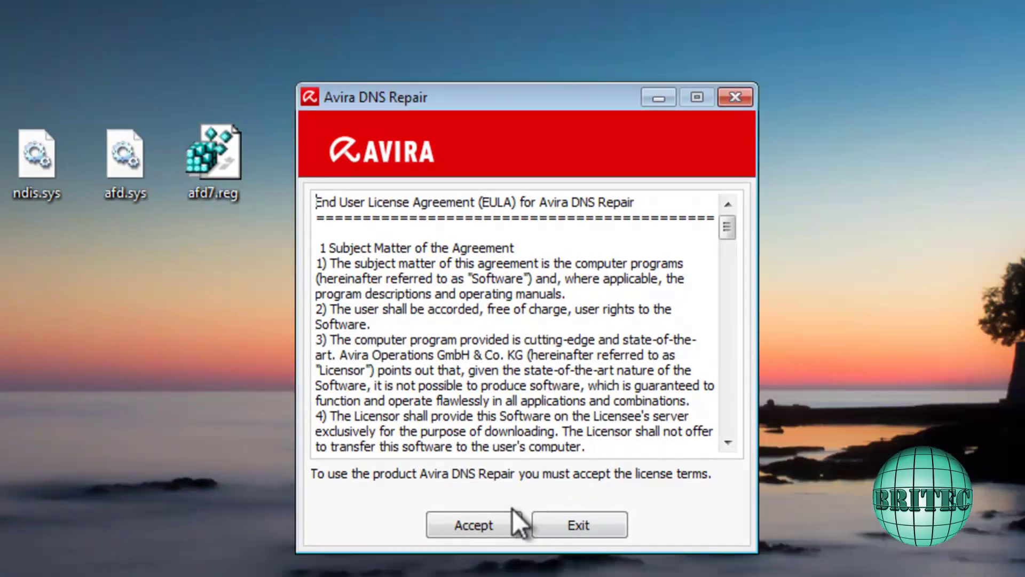
# Accept the Avira DNS Repair licence terms to check the DNS settings, and return the DNS Fix folder to its row
pyautogui.click(486, 528)
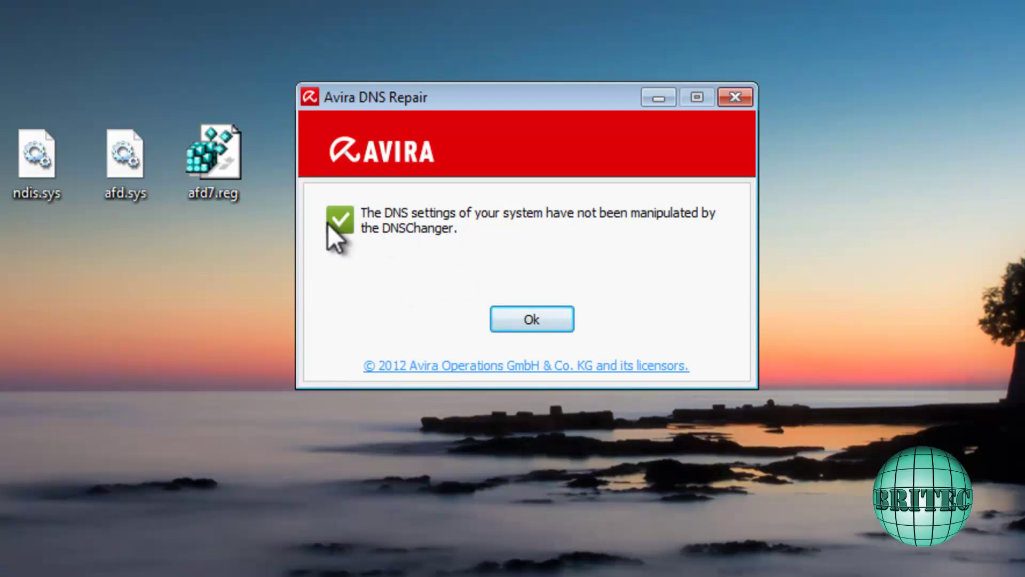
pyautogui.click(528, 320)
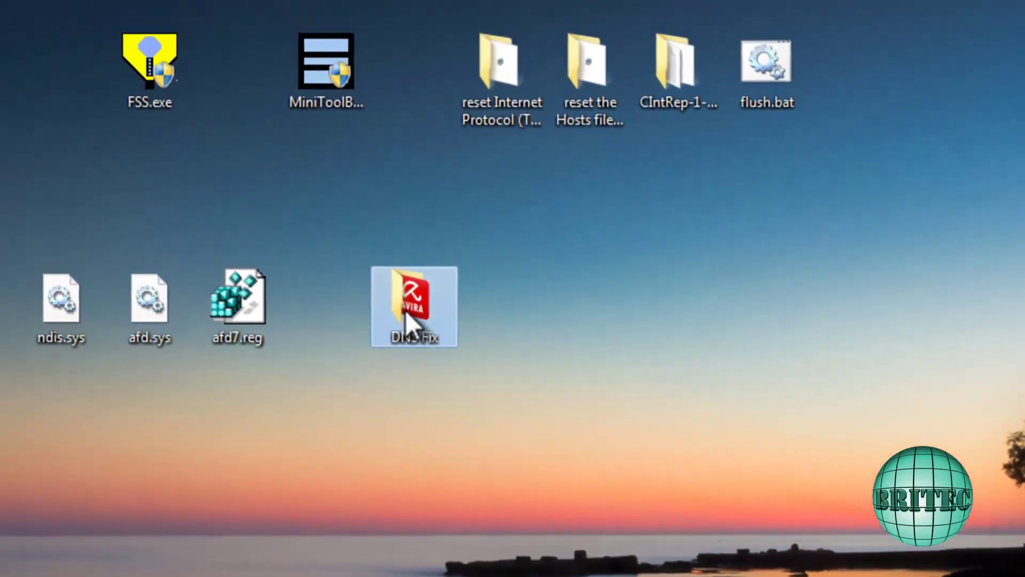
pyautogui.moveTo(382, 172); pyautogui.dragTo(385, 0)
# Move the reset Internet Protocol (TCPIP) folder to the free desktop area and launch MicrosoftFixit50199.msi from it
pyautogui.moveTo(479, 102); pyautogui.dragTo(446, 299)
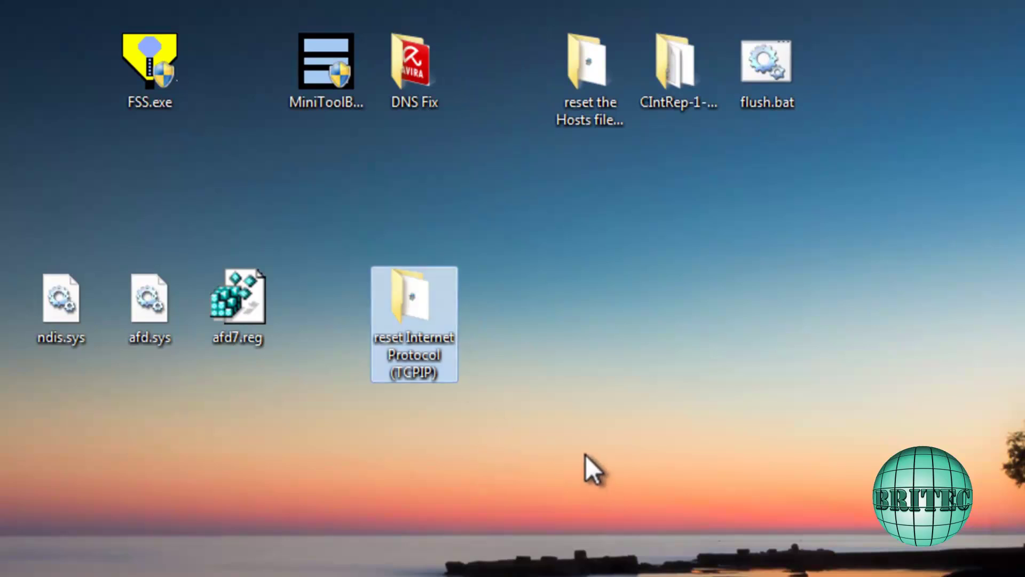
pyautogui.doubleClick(403, 308)
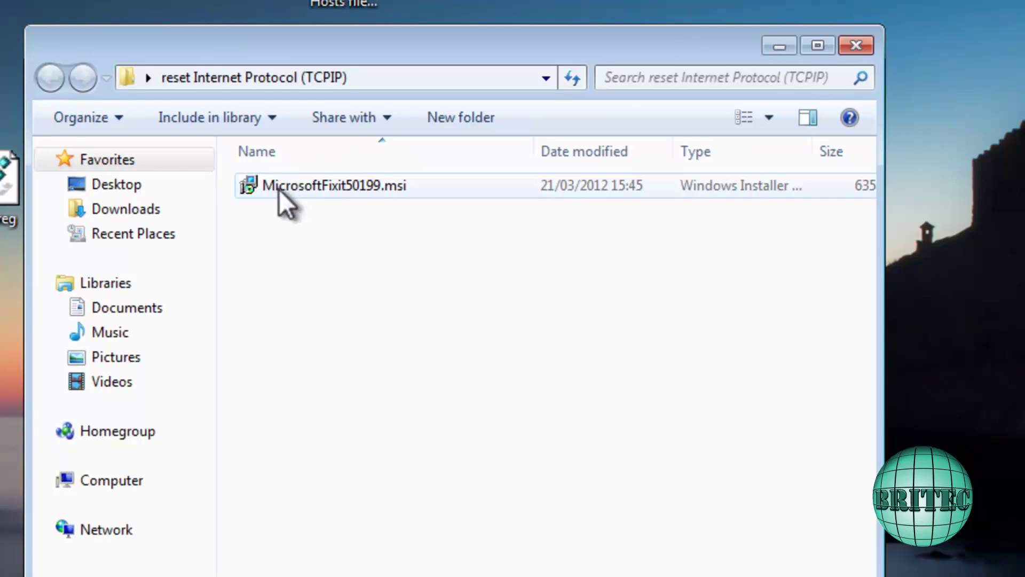
pyautogui.doubleClick(302, 191)
pyautogui.click(384, 350)
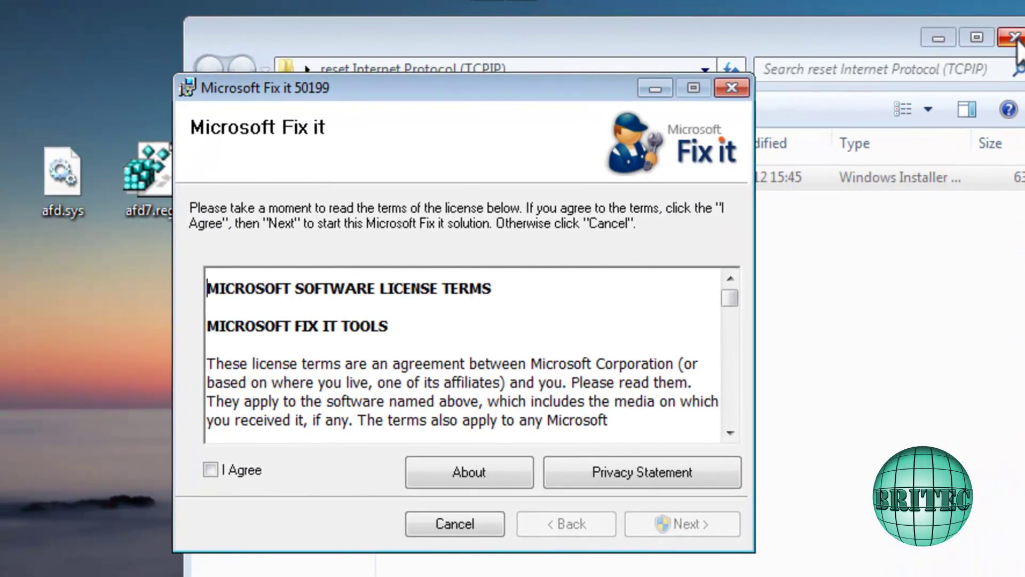
# Close the folder window, accept the Microsoft Fix it 50199 licence terms and run the TCP/IP reset with administrator permission
pyautogui.click(1015, 37)
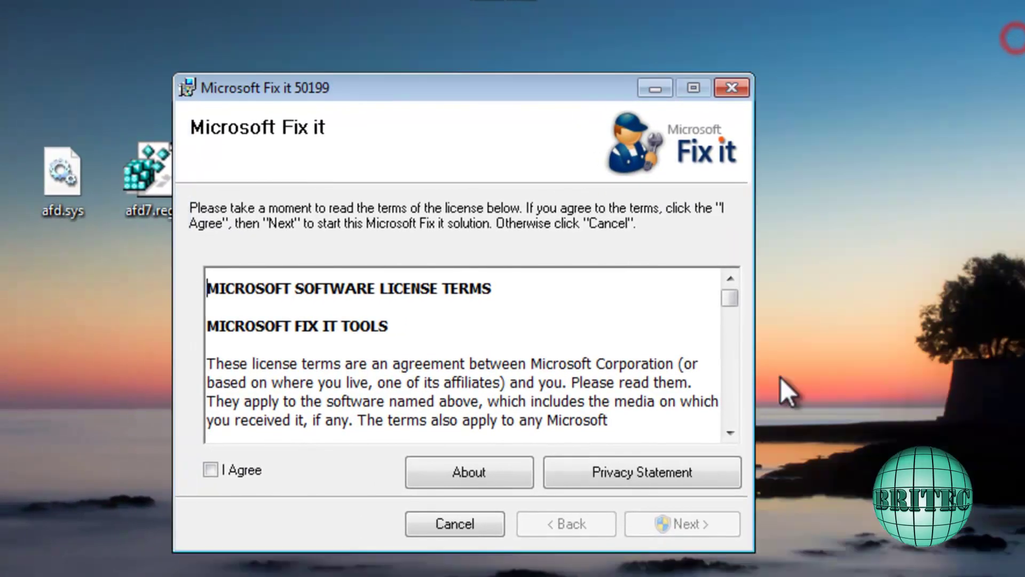
pyautogui.click(211, 473)
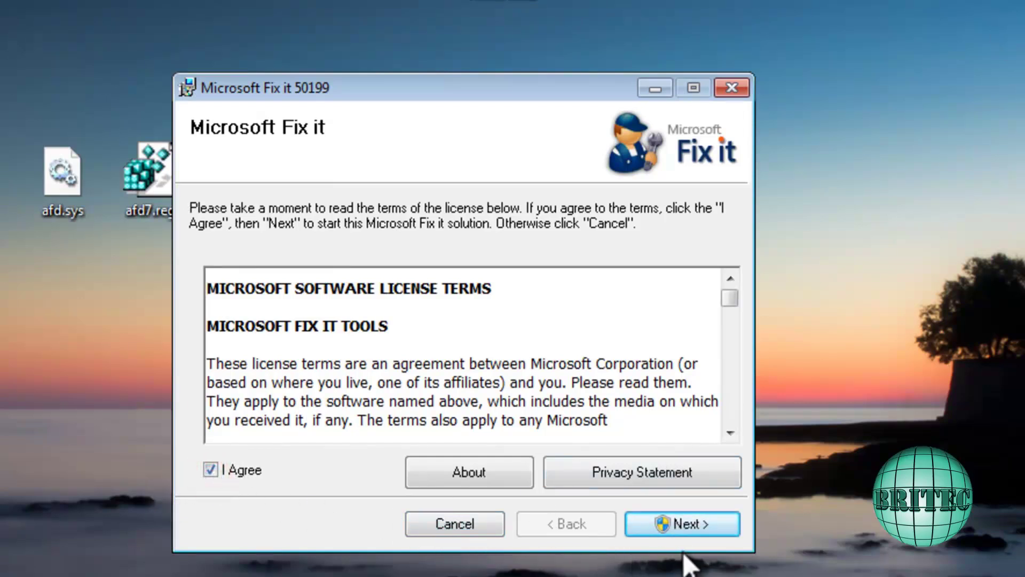
pyautogui.click(681, 518)
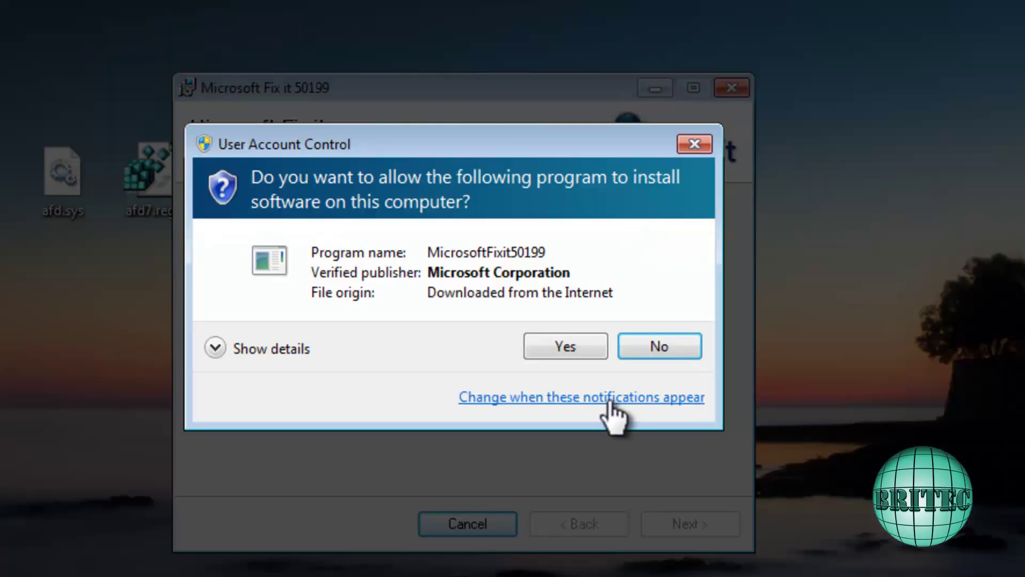
pyautogui.click(550, 350)
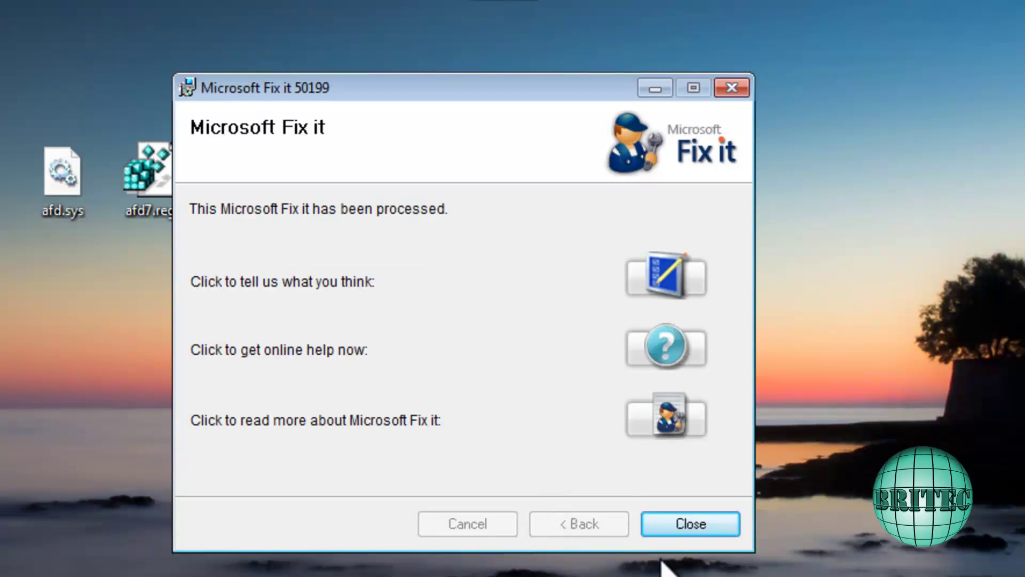
# Close Microsoft Fix it 50199, decline the immediate restart, and return the reset Internet Protocol (TCPIP) folder beside DNS Fix
pyautogui.click(684, 524)
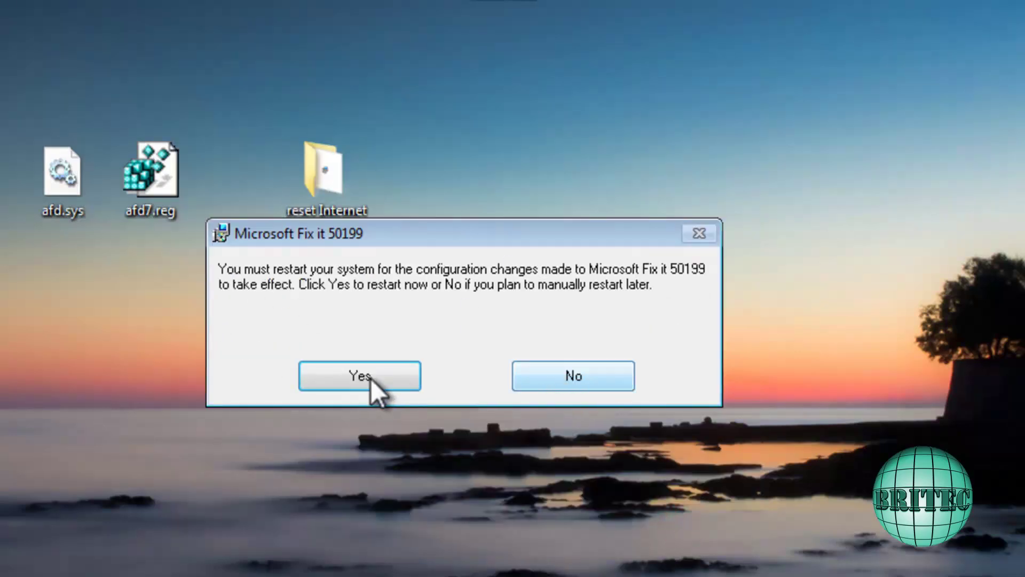
pyautogui.click(555, 381)
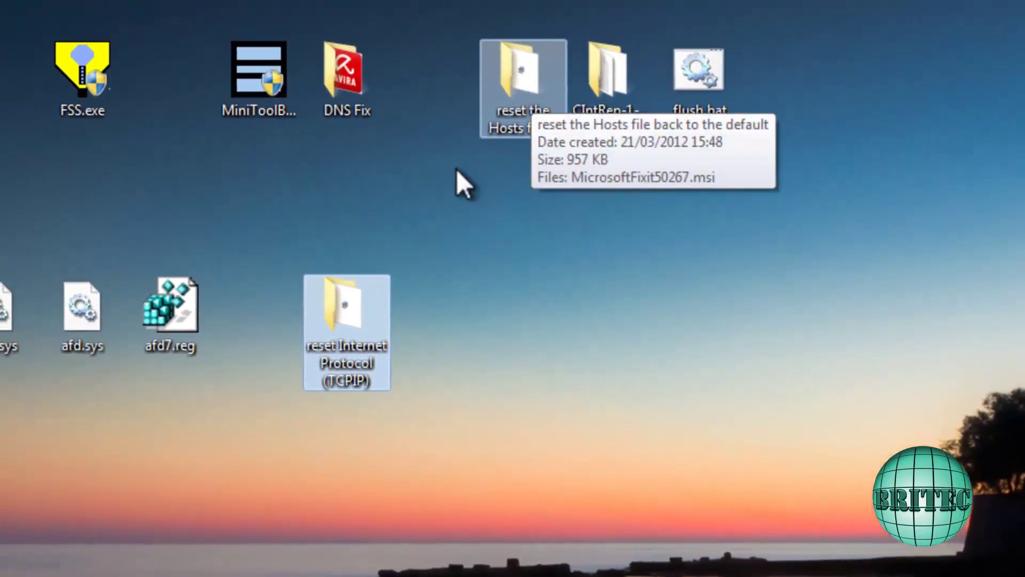
pyautogui.moveTo(327, 184); pyautogui.dragTo(346, 172)
pyautogui.moveTo(366, 305); pyautogui.dragTo(455, 86)
# Launch MicrosoftFixit50267.msi from the "reset the Hosts file back to the default" folder and close the folder window
pyautogui.click(536, 83)
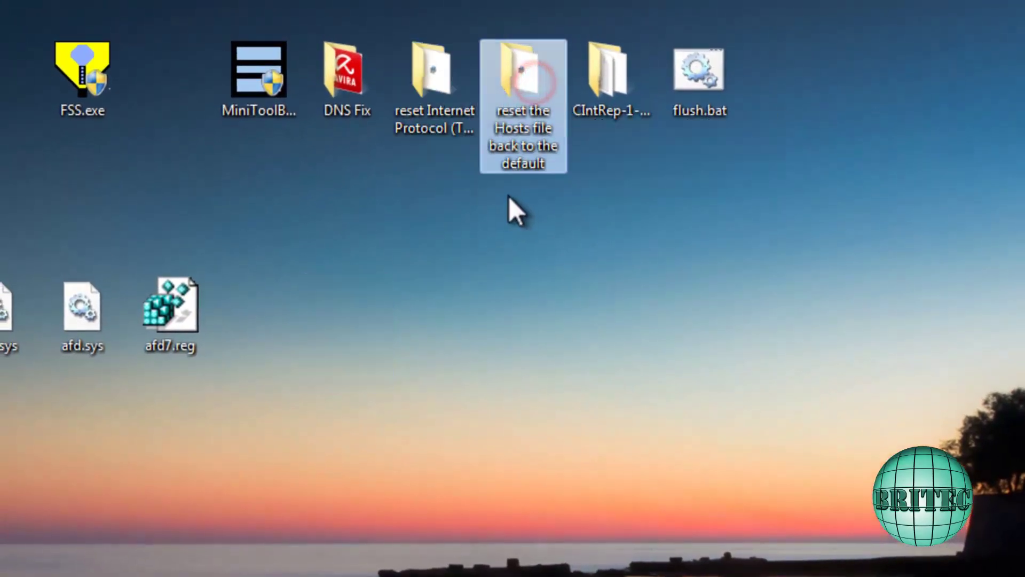
pyautogui.doubleClick(526, 86)
pyautogui.click(487, 308)
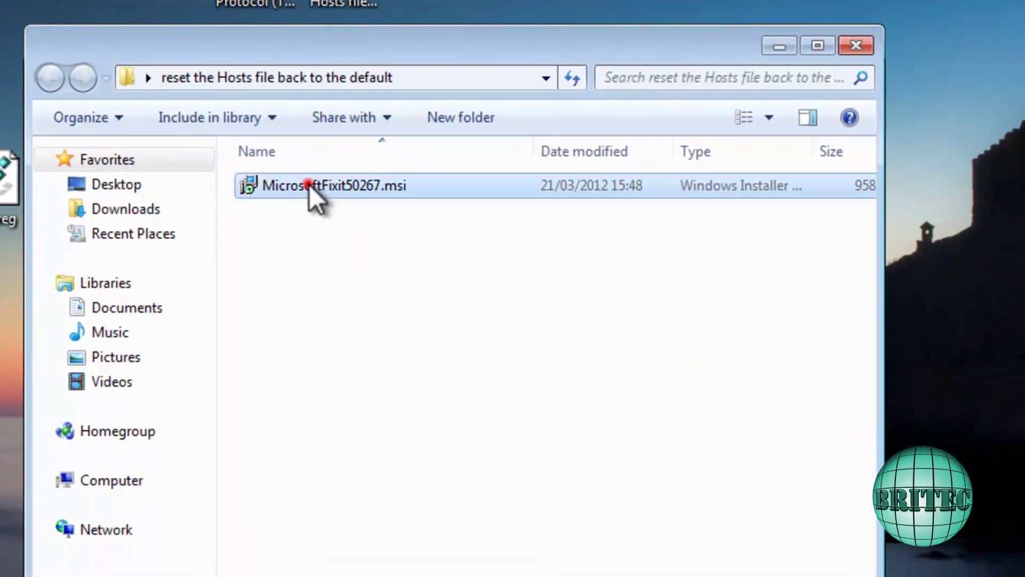
pyautogui.doubleClick(309, 184)
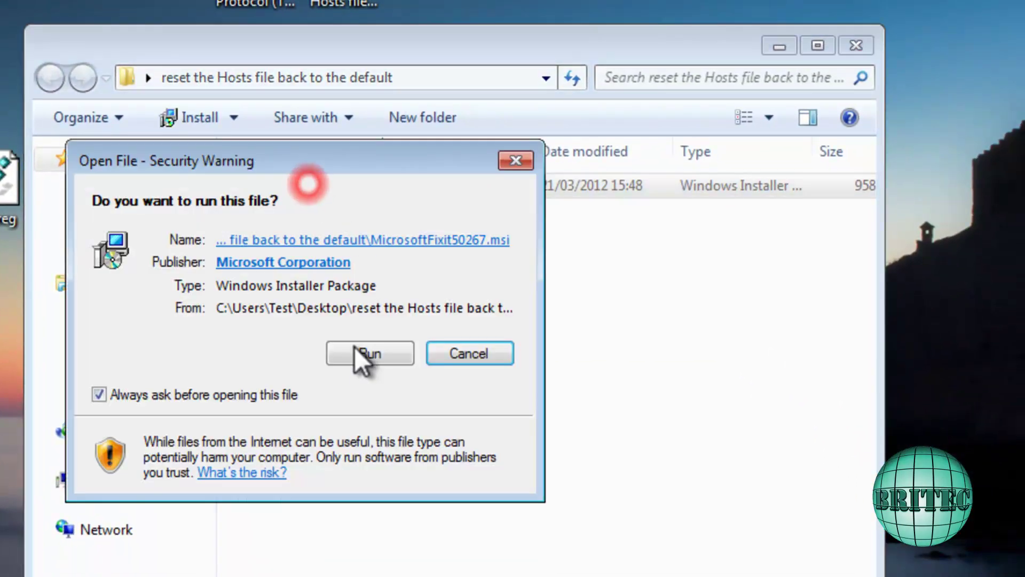
pyautogui.click(368, 351)
pyautogui.click(865, 51)
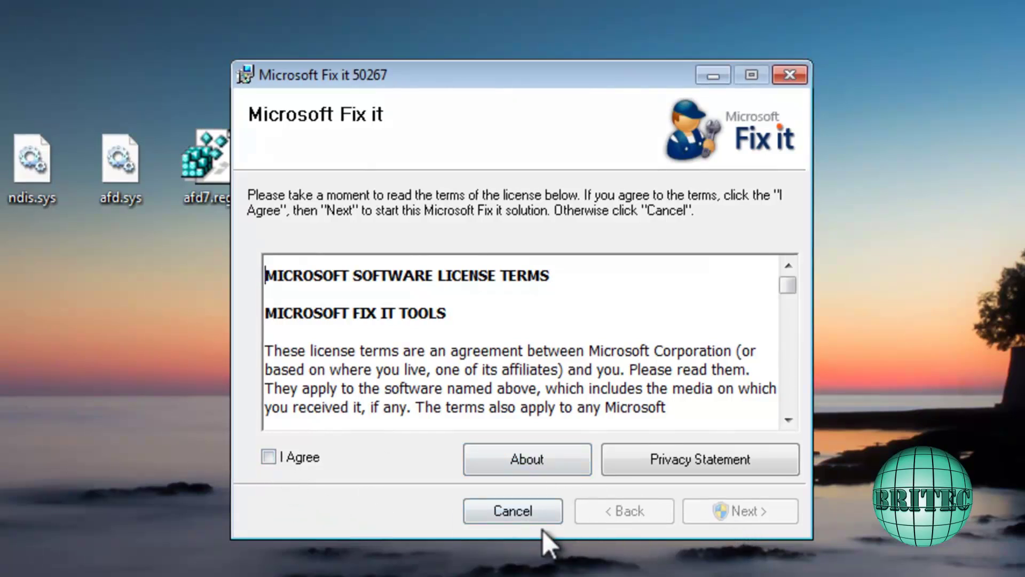
# Tick the Microsoft Fix it 50267 licence agreement, and exit the wizard without running the hosts file reset
pyautogui.click(267, 457)
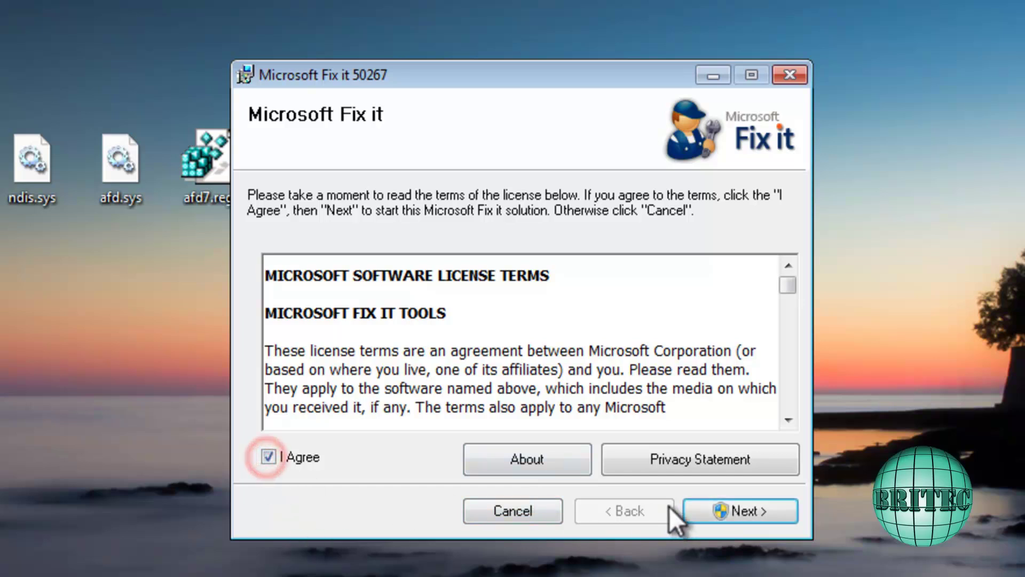
pyautogui.click(268, 456)
pyautogui.click(793, 78)
pyautogui.click(549, 345)
pyautogui.click(792, 76)
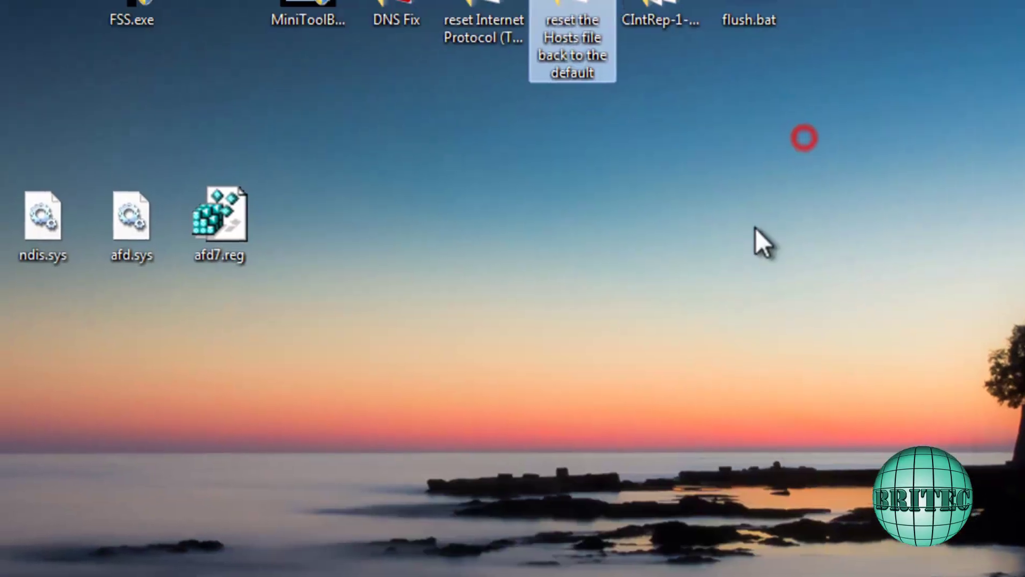
pyautogui.click(648, 321)
# Move flush.bat to the free desktop area, bring up its file options, and return it to the row of tools
pyautogui.moveTo(772, 80); pyautogui.dragTo(481, 321)
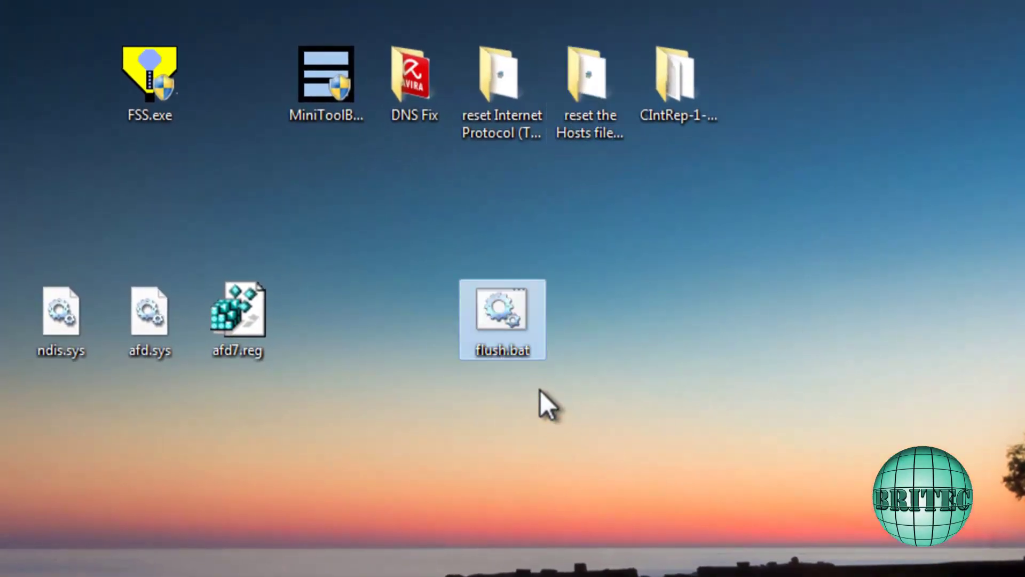
pyautogui.rightClick(499, 306)
pyautogui.click(546, 351)
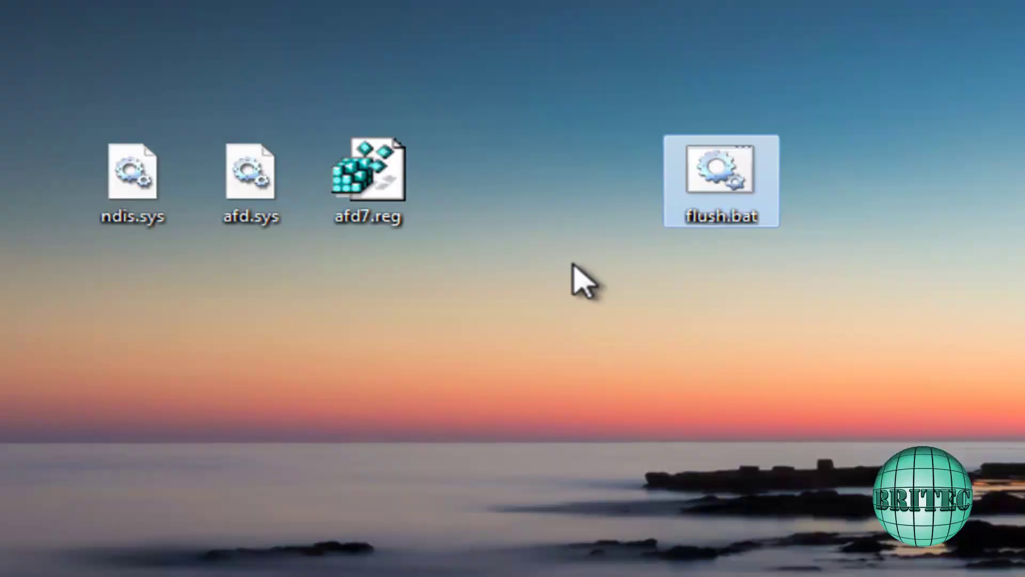
pyautogui.moveTo(718, 172)
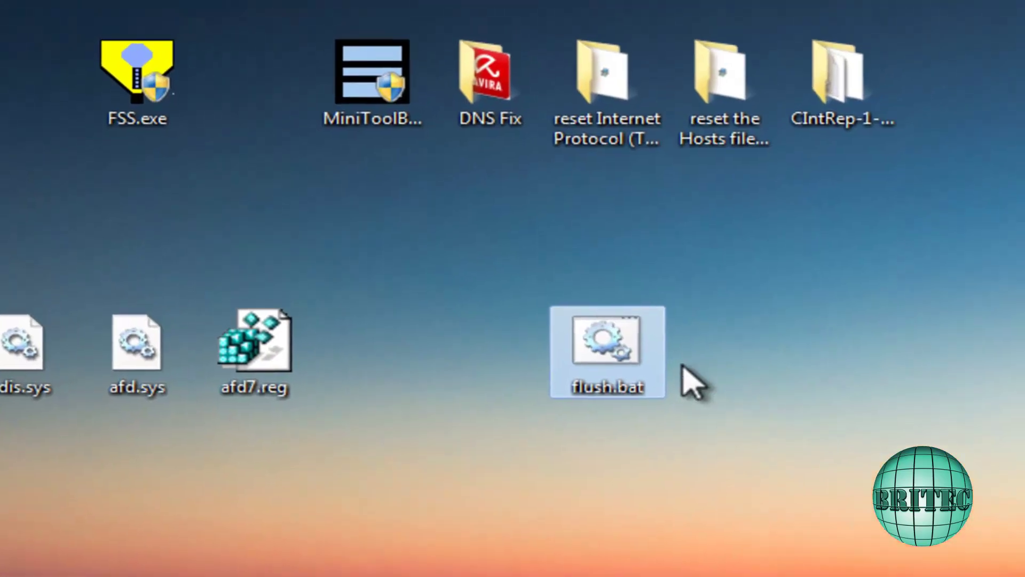
pyautogui.moveTo(719, 168); pyautogui.dragTo(1024, 0)
pyautogui.moveTo(918, 160); pyautogui.dragTo(1024, 64)
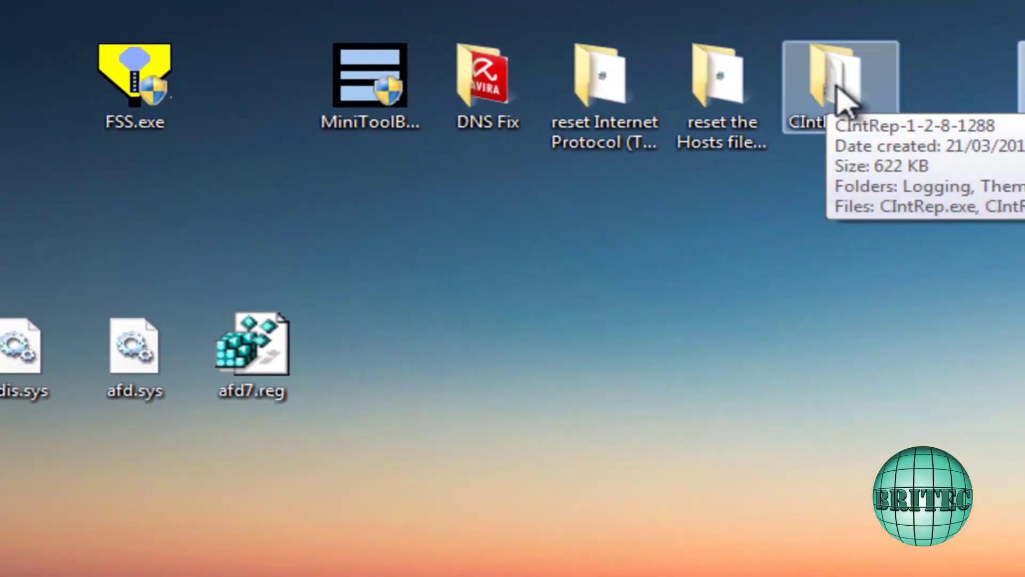
# Launch CIntRep.exe from the CIntRep-1-2-8-1288 folder, view the available Complete Internet Repair options, and close the program and folder
pyautogui.doubleClick(838, 91)
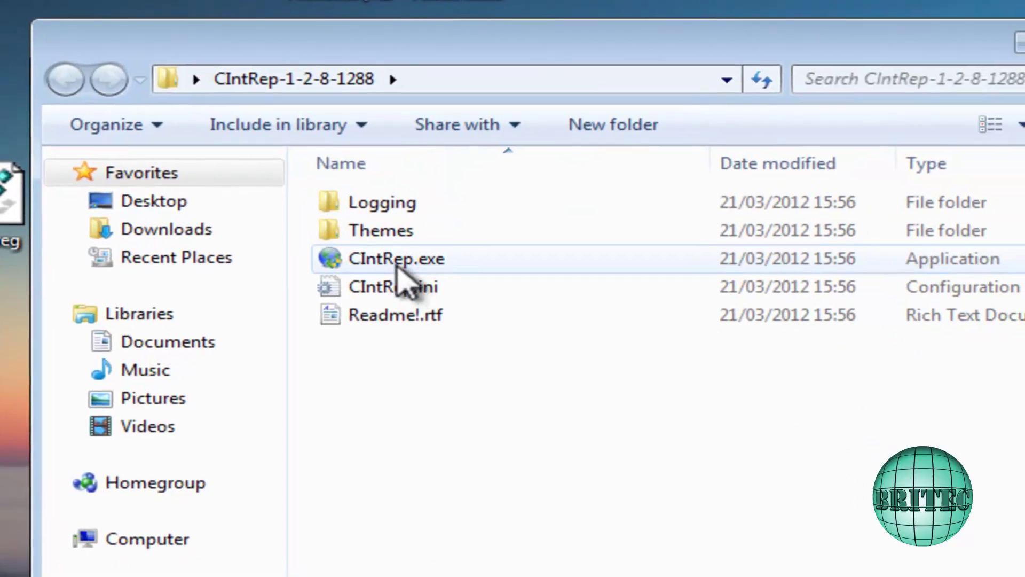
pyautogui.doubleClick(654, 409)
pyautogui.click(716, 486)
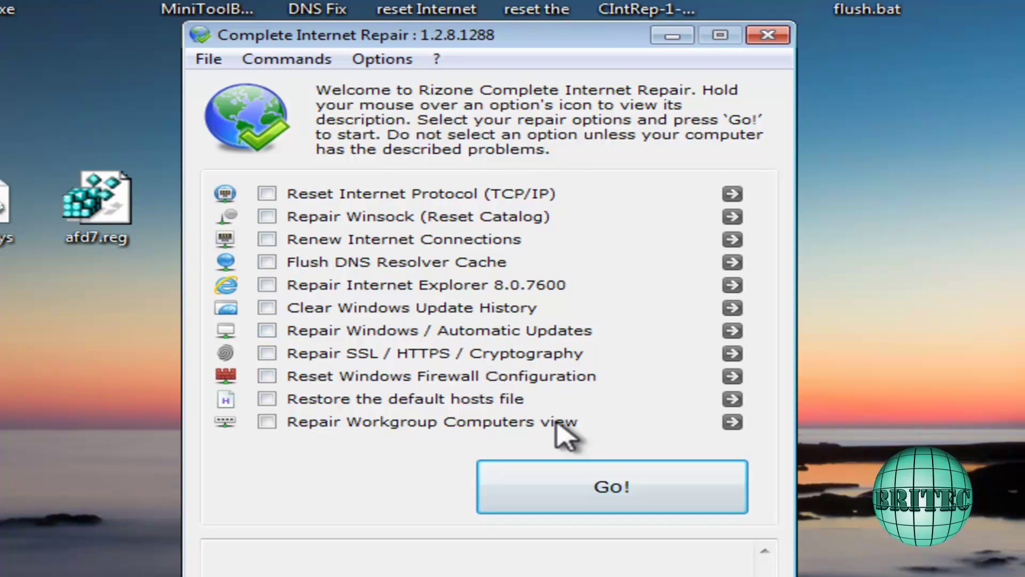
pyautogui.click(769, 36)
pyautogui.click(457, 315)
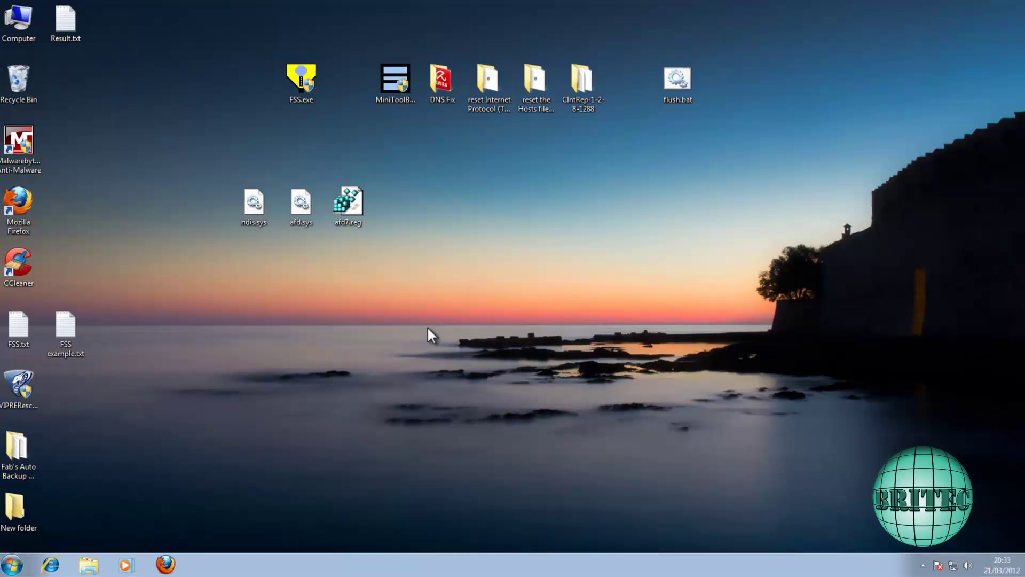